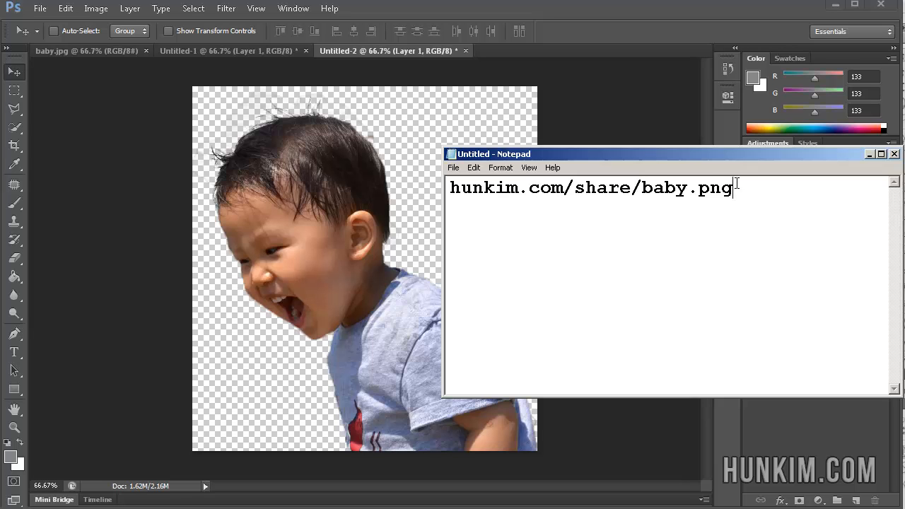
Move the Notepad window off the baby image and add the horizontal text BABY across the top of the head
drag(571, 154, 666, 249)
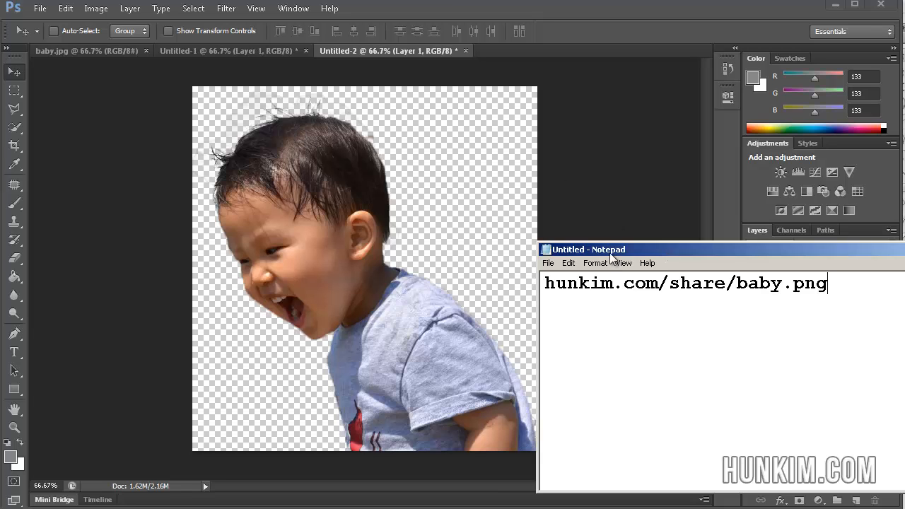
drag(609, 252, 634, 239)
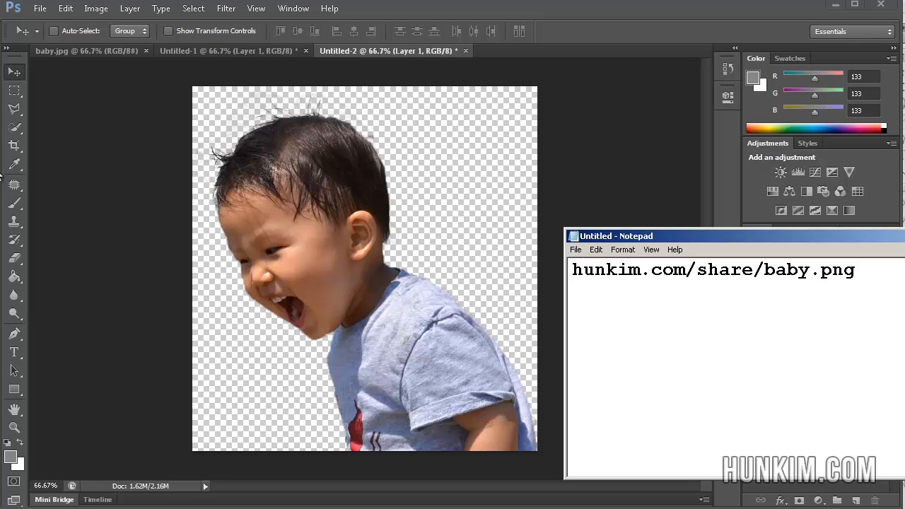
click(16, 358)
click(15, 352)
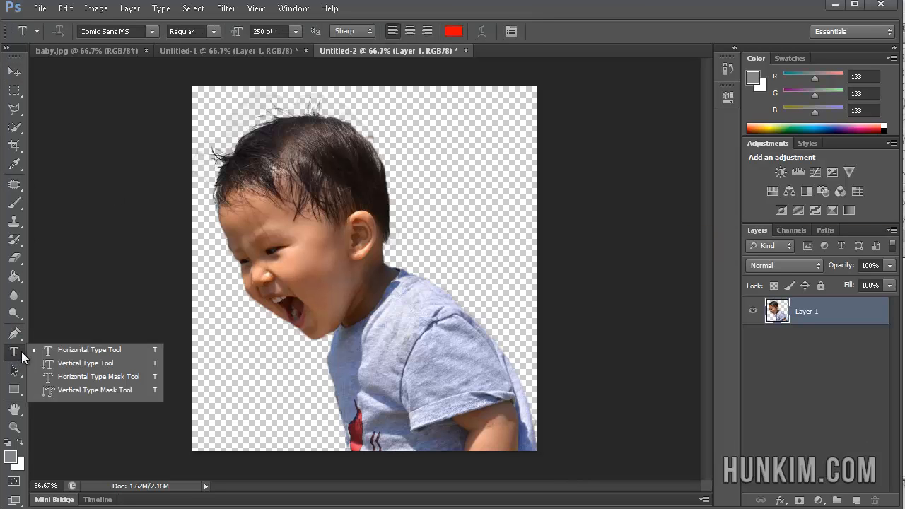
click(225, 134)
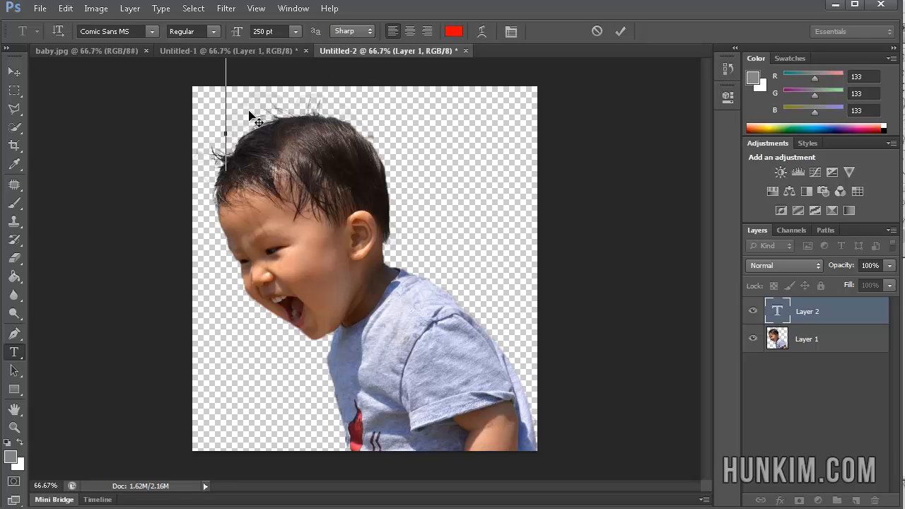
text(Bab)
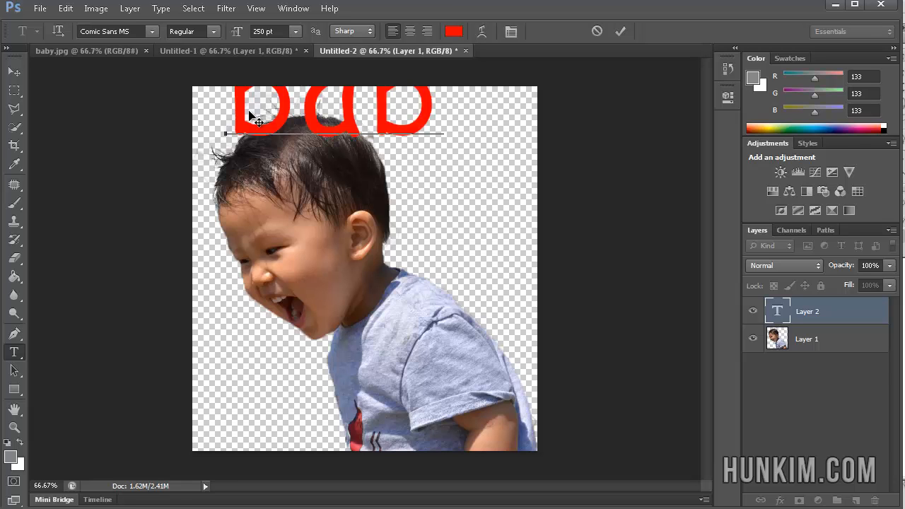
key(BackSpace)
key(BackSpace)
key(BackSpace)
text(BABY)
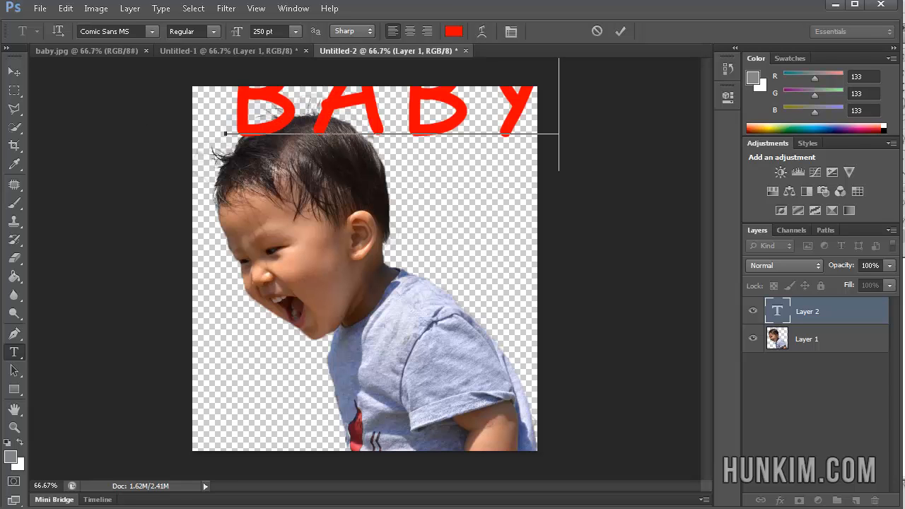
Move the BABY text down and to the left until all four letters fit inside the canvas
click(16, 72)
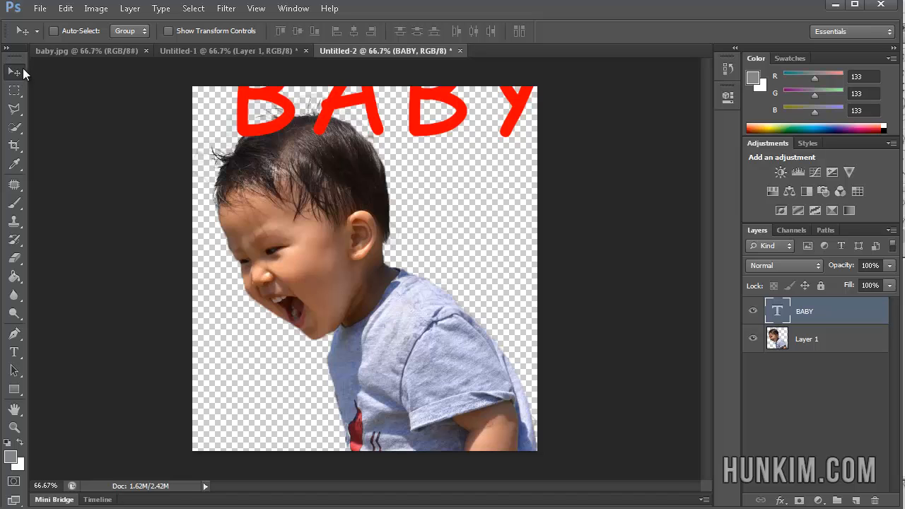
key(shift+Down)
key(shift+Down)
key(shift+Down)
key(shift+Down)
key(shift+Down)
key(shift+Down)
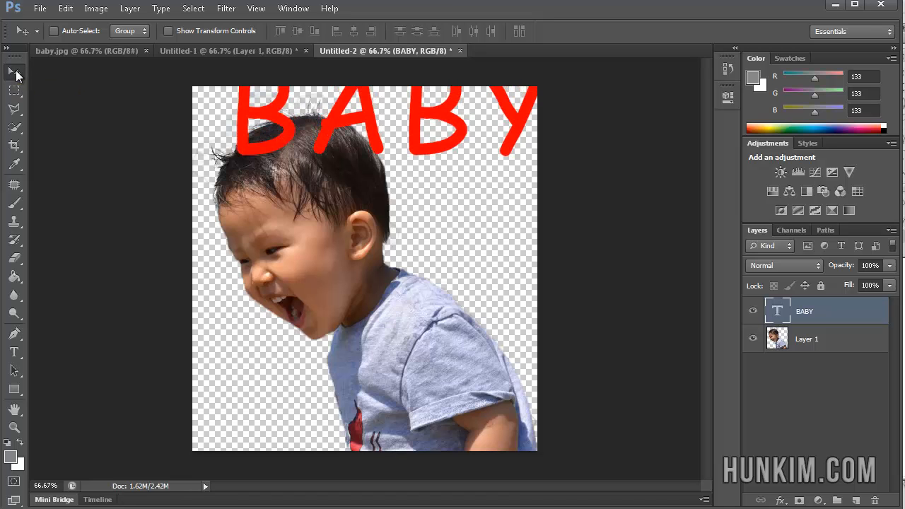
key(shift+Down)
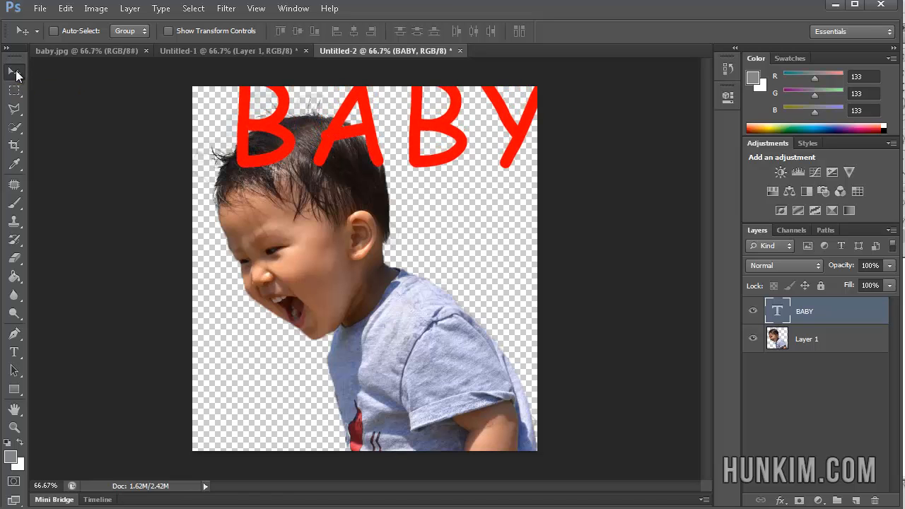
key(shift+Down)
key(shift+Down)
key(shift+Down)
key(shift+Down)
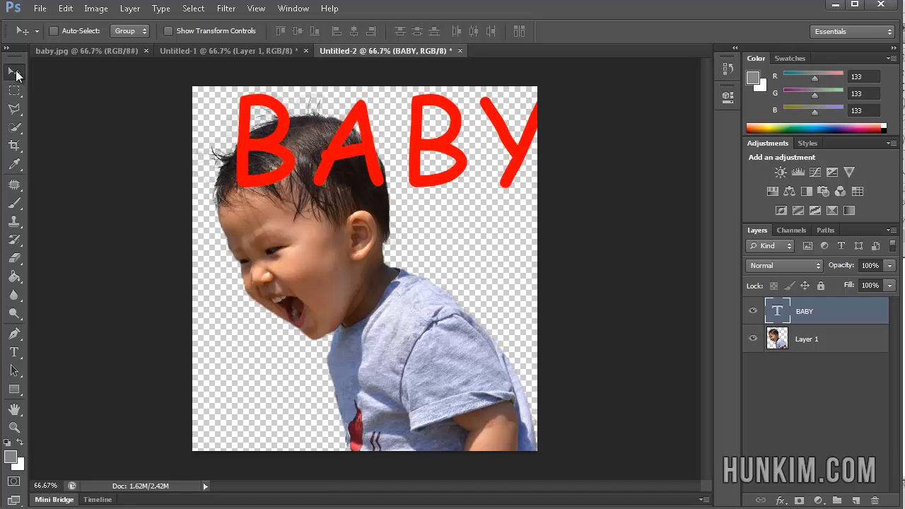
key(shift+Left)
key(shift+Left)
key(shift+Left)
key(shift+Left)
key(shift+Left)
key(shift+Left)
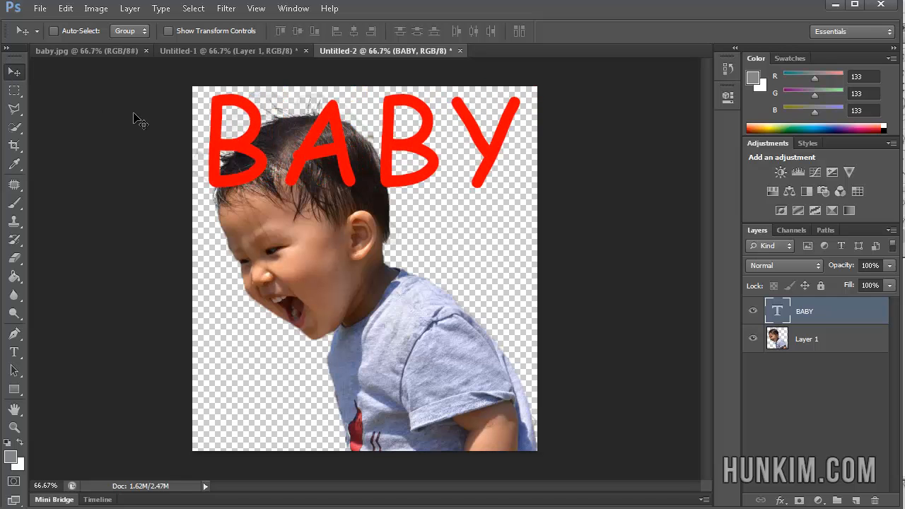
Fine-tune the BABY text's position so it sits just below the canvas's top edge, roughly centred between its sides
drag(290, 134, 314, 143)
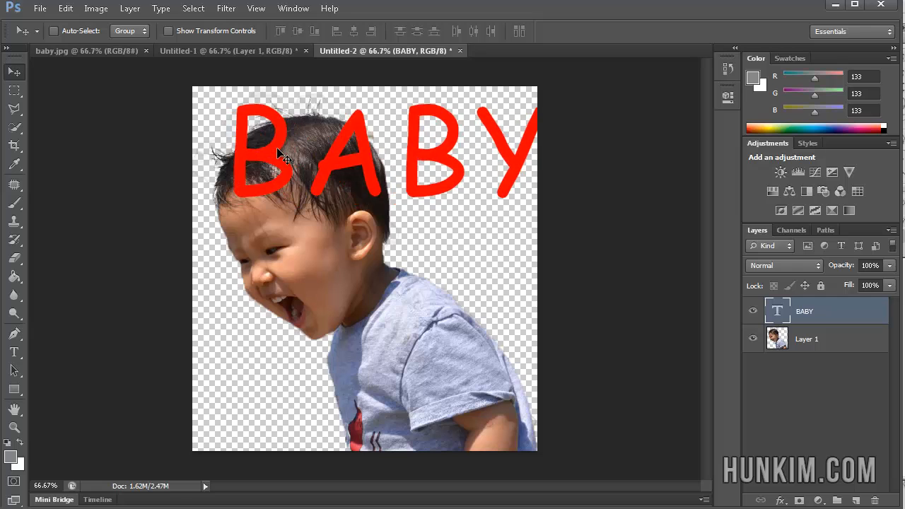
key(shift+Left)
key(shift+Left)
key(shift+Left)
key(shift+Left)
key(shift+Left)
key(shift+Right)
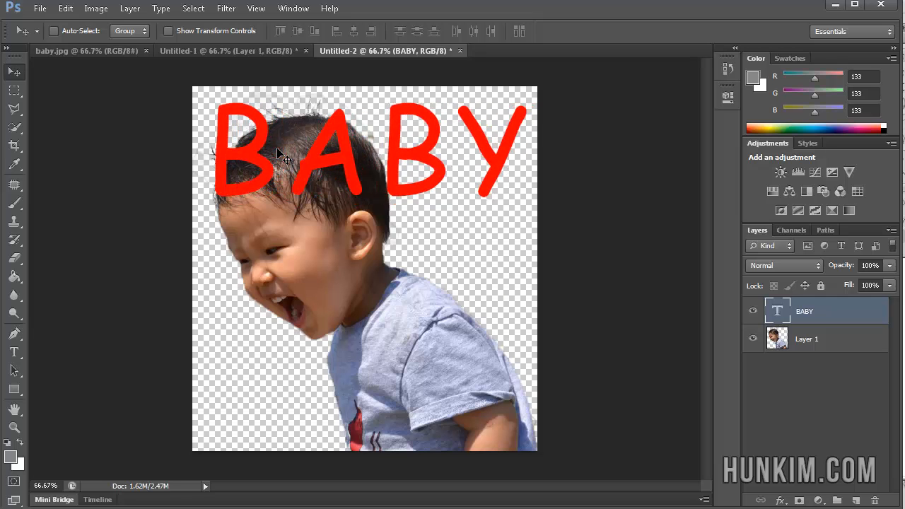
key(shift+Left)
key(Up)
key(Up)
key(Up)
key(Up)
key(Right)
key(Right)
key(Right)
key(Right)
key(Up)
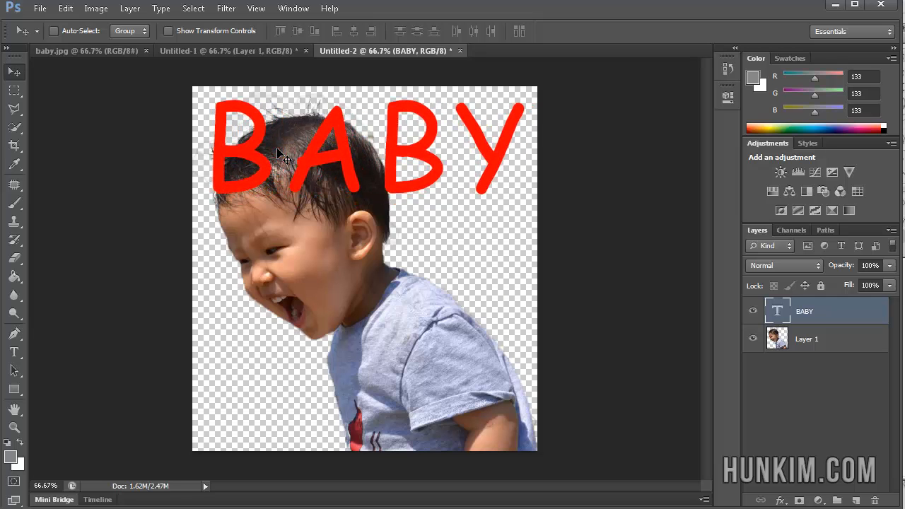
key(Left)
key(Up)
key(Up)
key(Up)
key(Up)
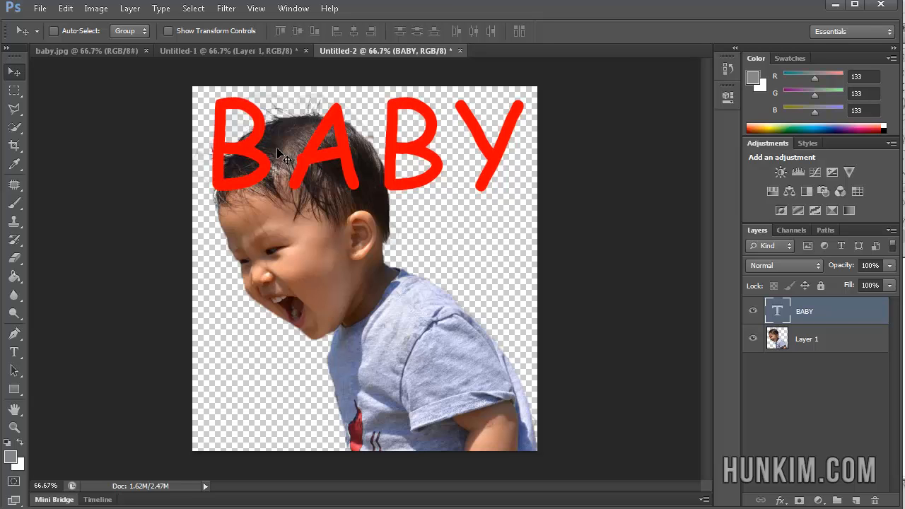
Recolour only the letter A in the BABY text to blue (000cff)
click(13, 353)
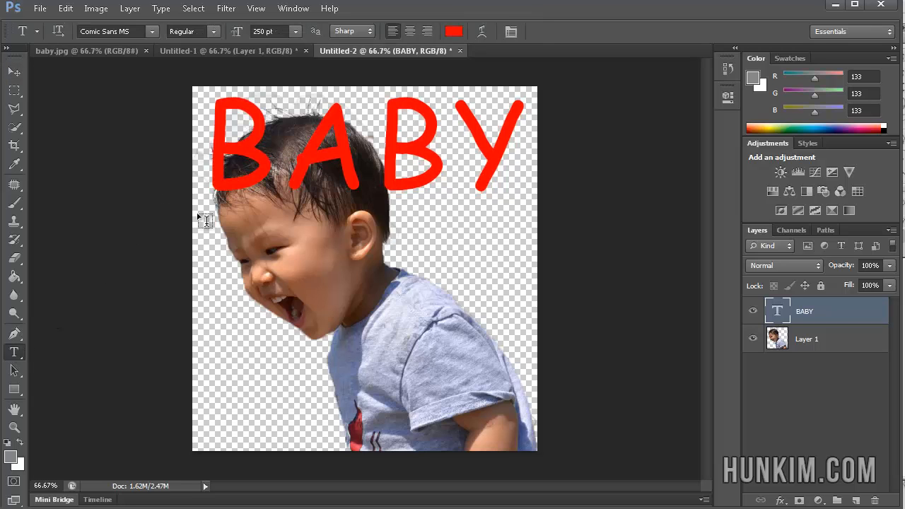
drag(267, 133, 193, 131)
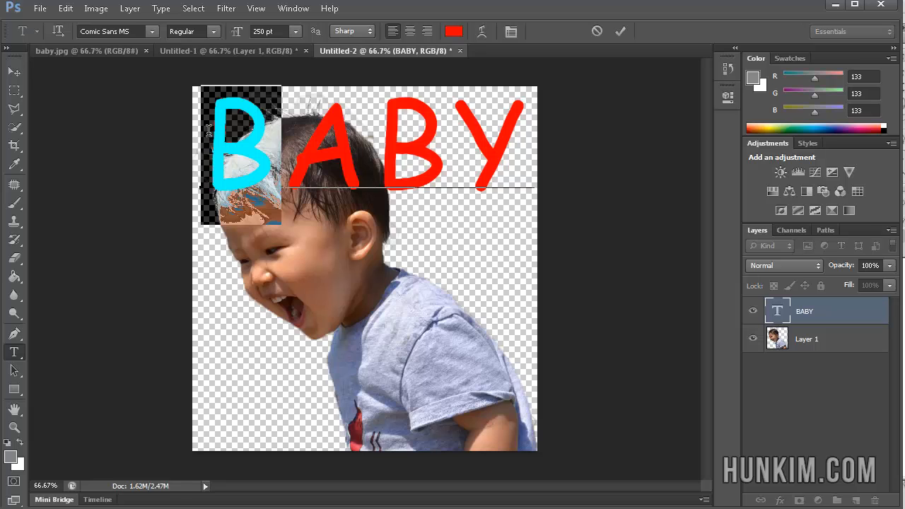
click(285, 126)
drag(302, 126, 336, 128)
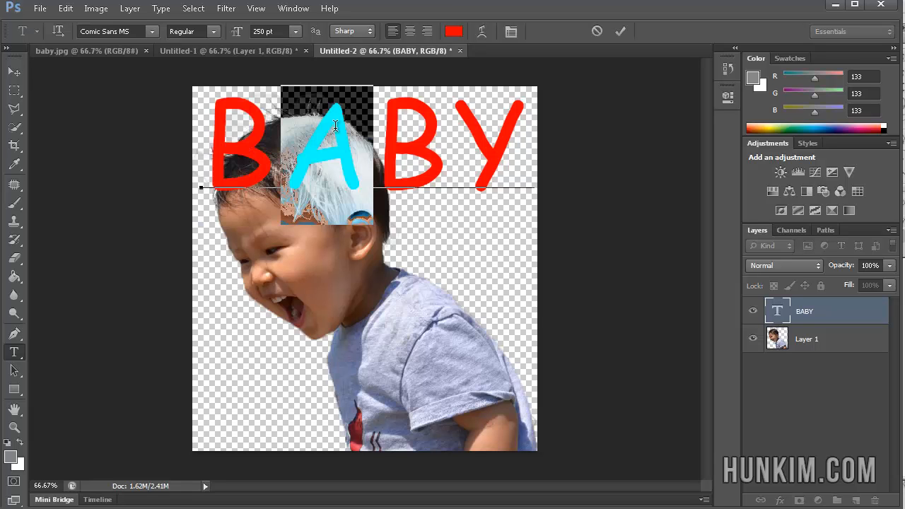
click(453, 31)
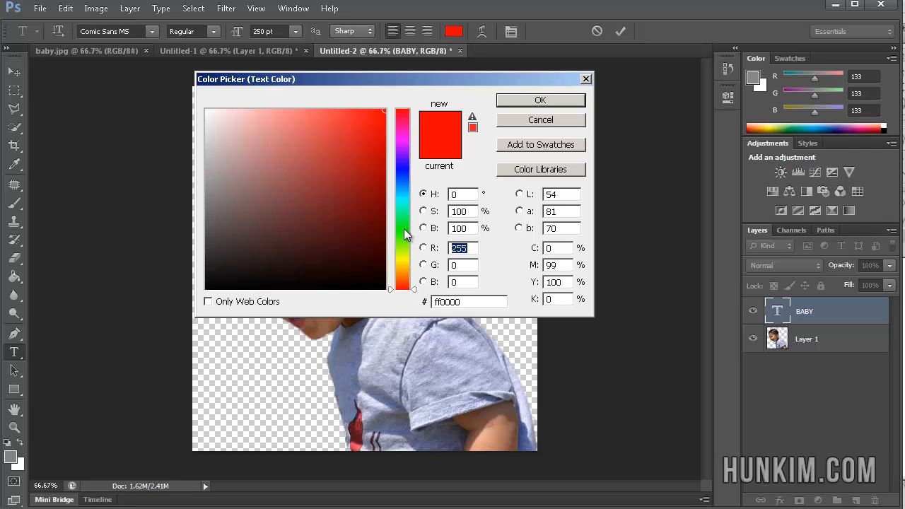
click(403, 172)
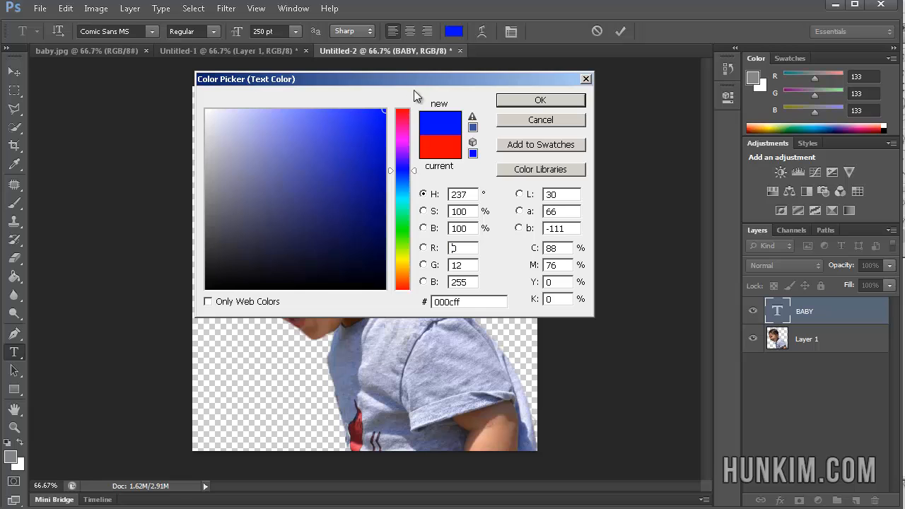
click(521, 98)
Recolour the second B in the BABY text to a slightly darkened green with hue 113°
click(396, 175)
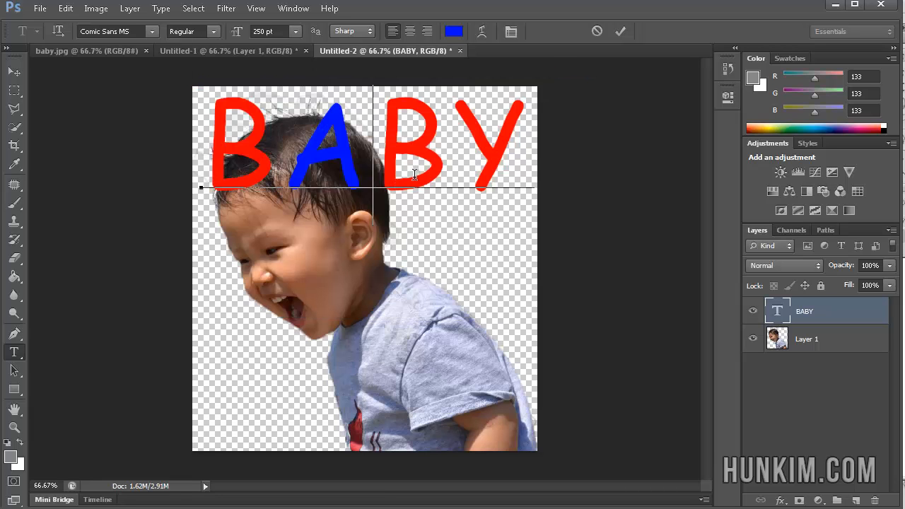
drag(397, 167, 442, 162)
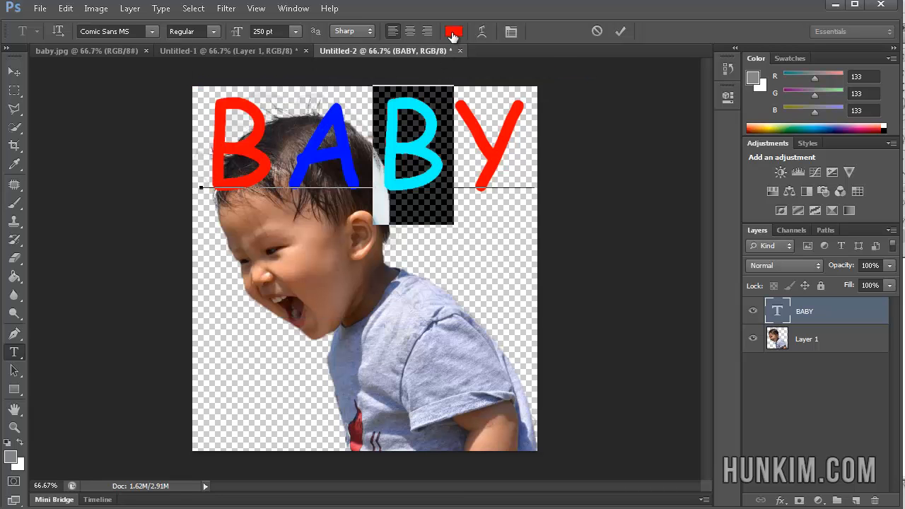
click(452, 33)
click(404, 230)
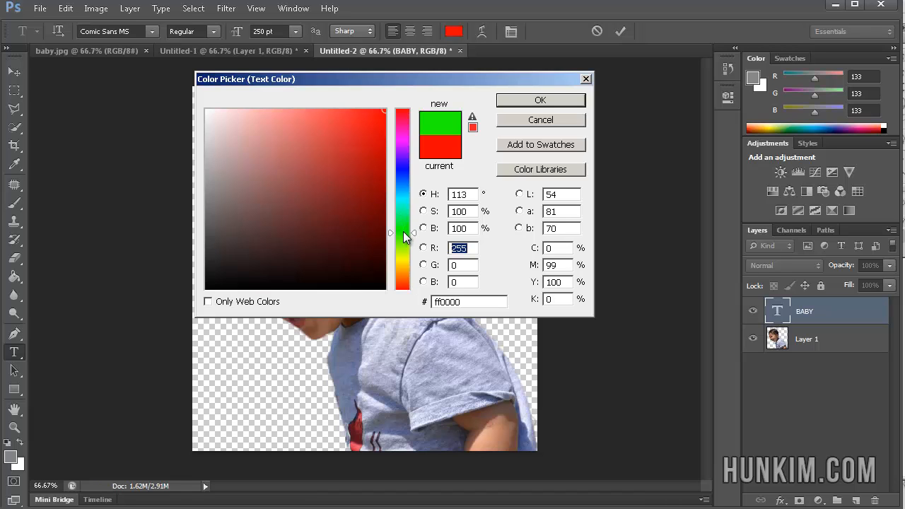
mouse_move(364, 133)
mouse_down()
mouse_move(393, 103)
mouse_move(388, 131)
mouse_up()
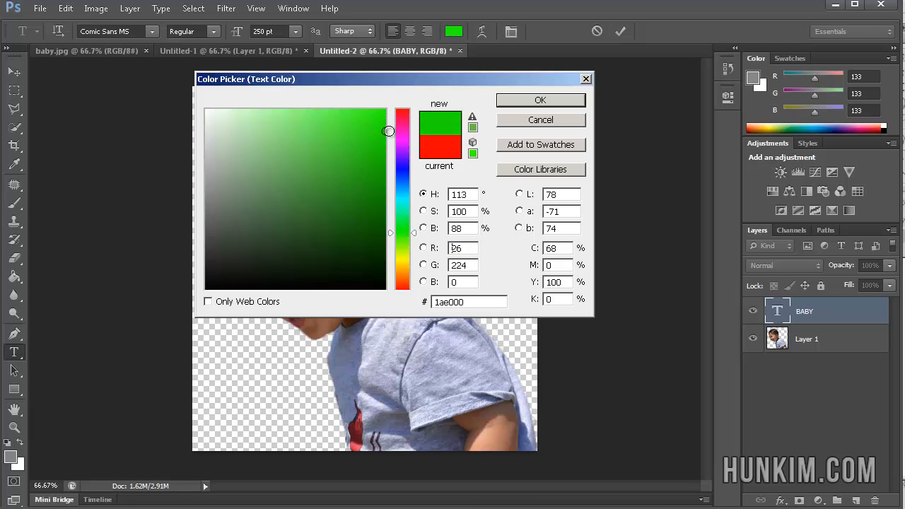
click(512, 102)
Recolour the letter Y in the BABY text to golden yellow (ffde00) and commit the text edit
click(470, 154)
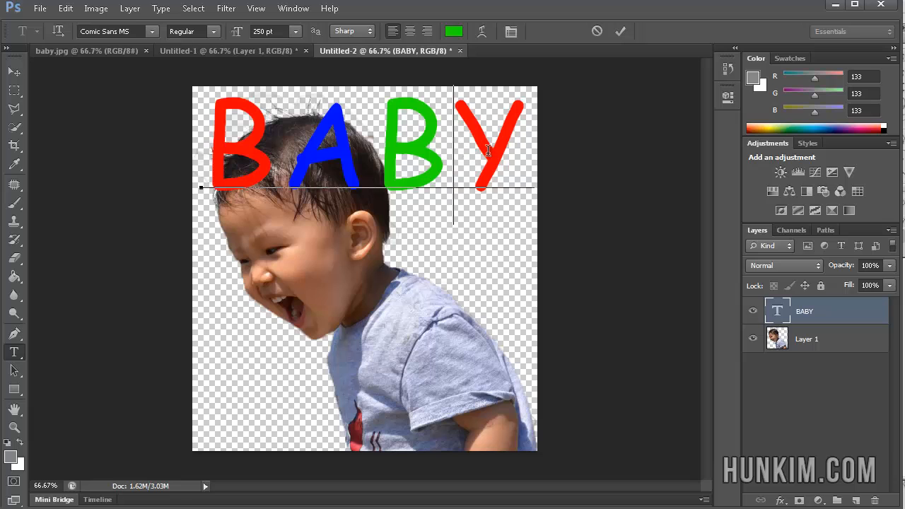
drag(492, 151, 527, 147)
click(453, 30)
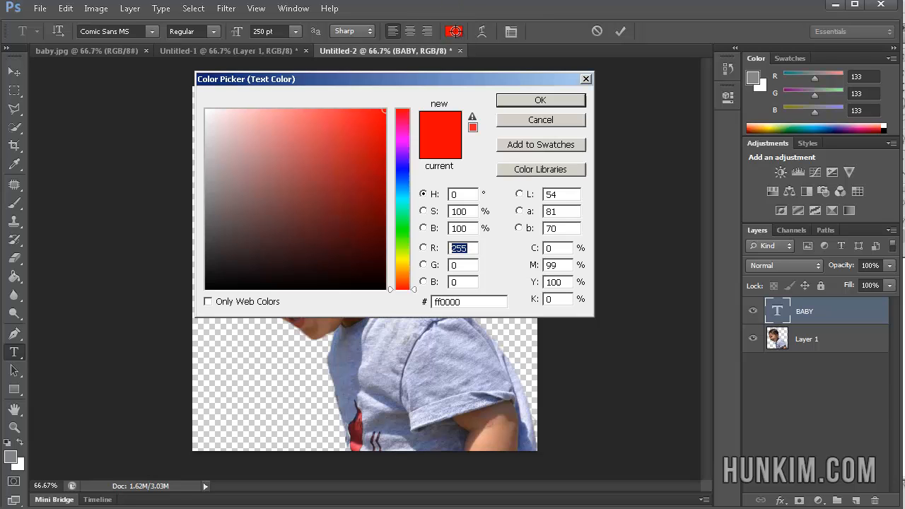
click(400, 258)
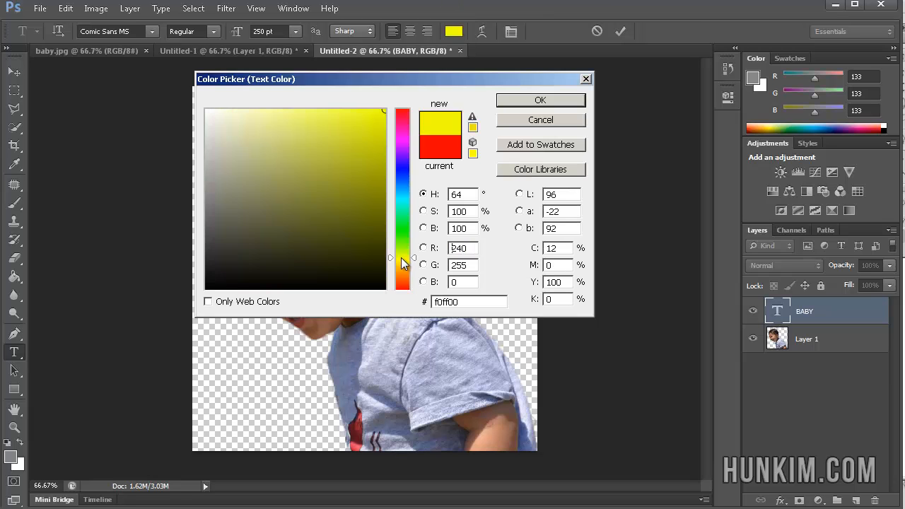
click(400, 264)
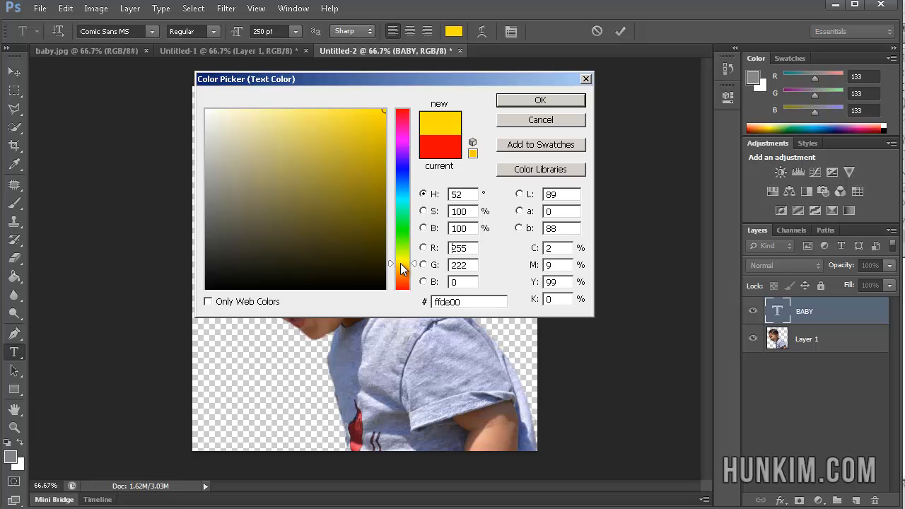
drag(349, 192, 400, 113)
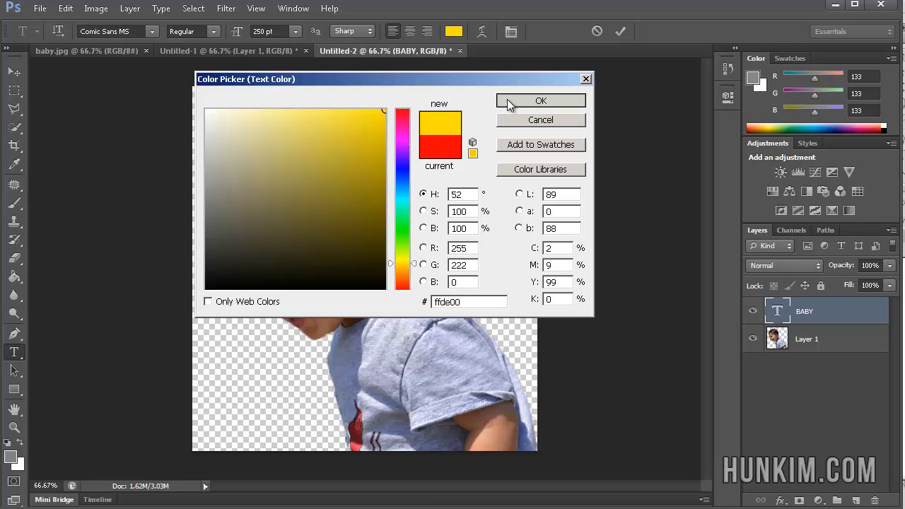
click(509, 100)
click(426, 124)
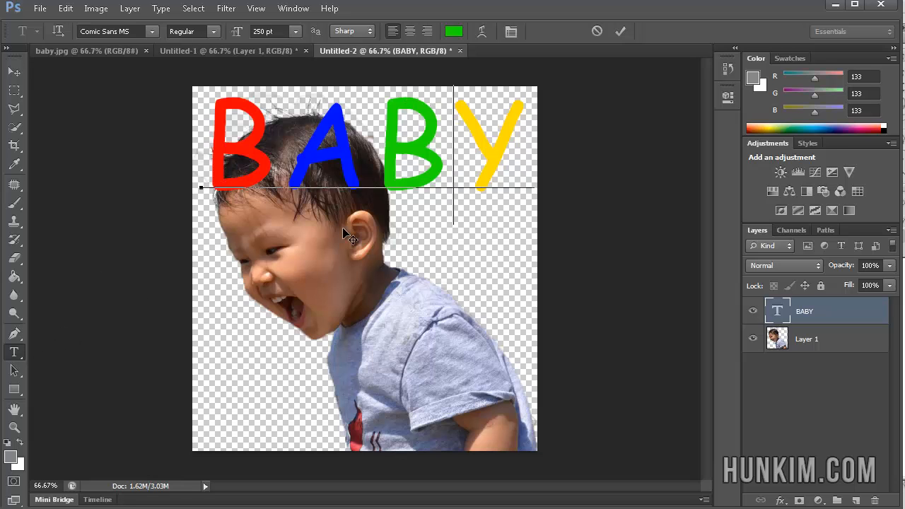
click(866, 316)
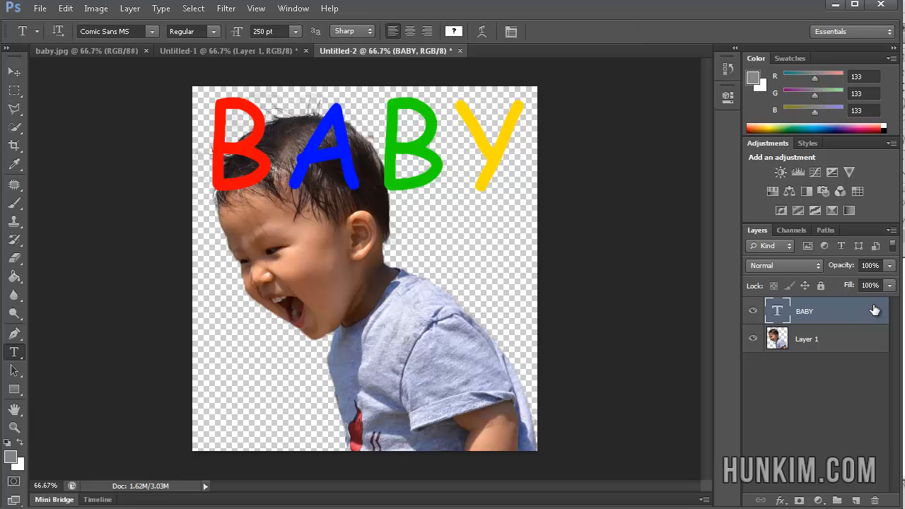
Add a Stroke layer style to the BABY text layer with its position set to Inside
double_click(874, 311)
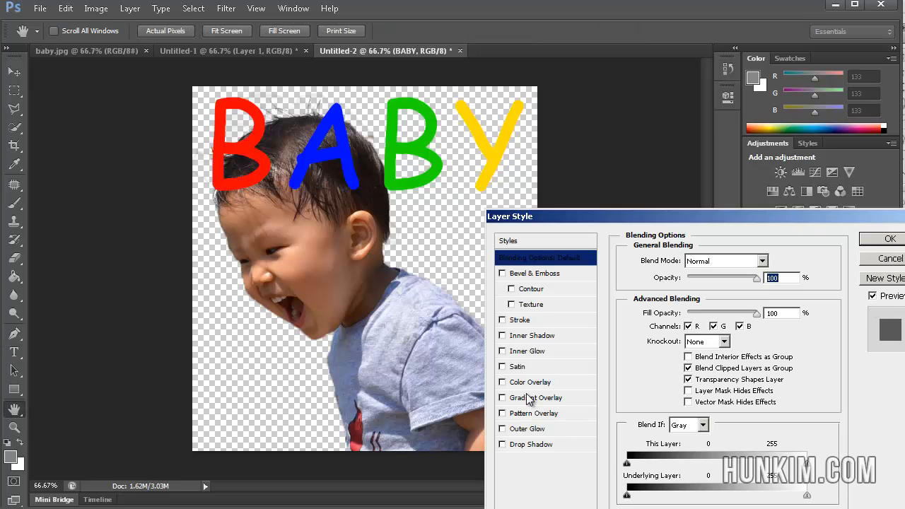
click(533, 324)
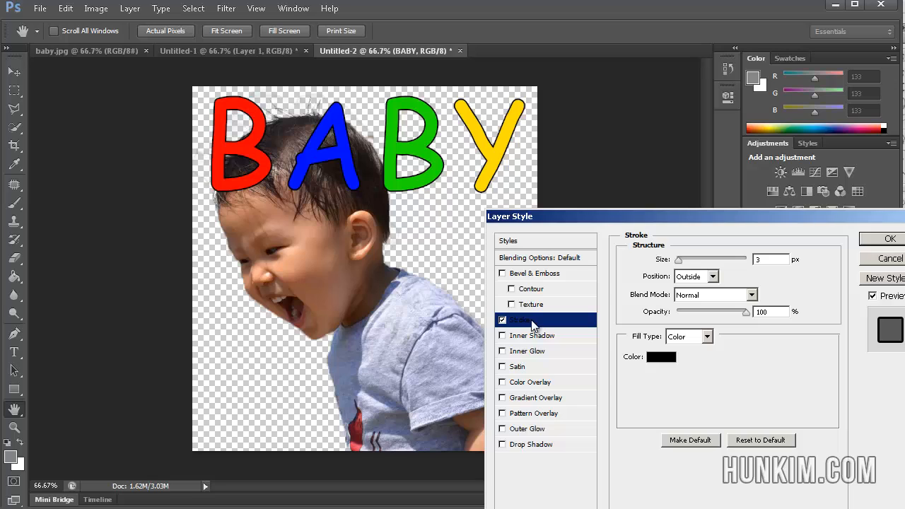
click(702, 277)
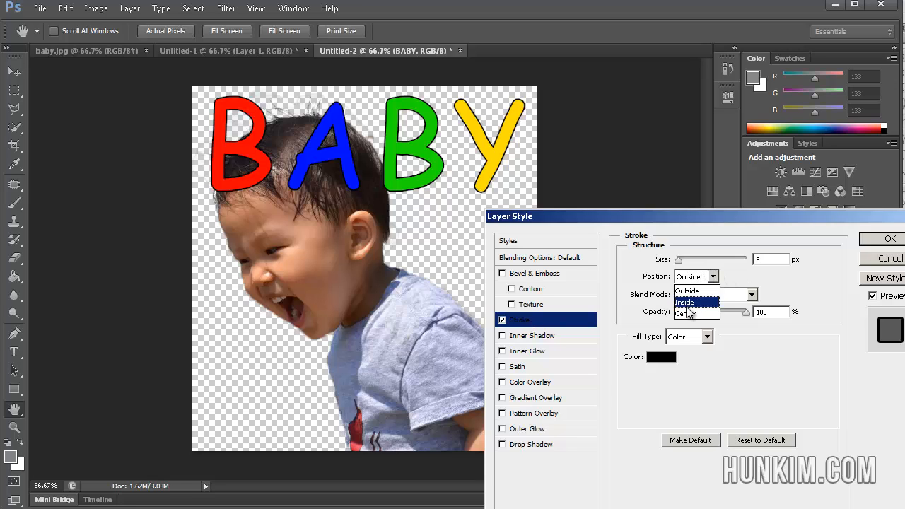
click(686, 304)
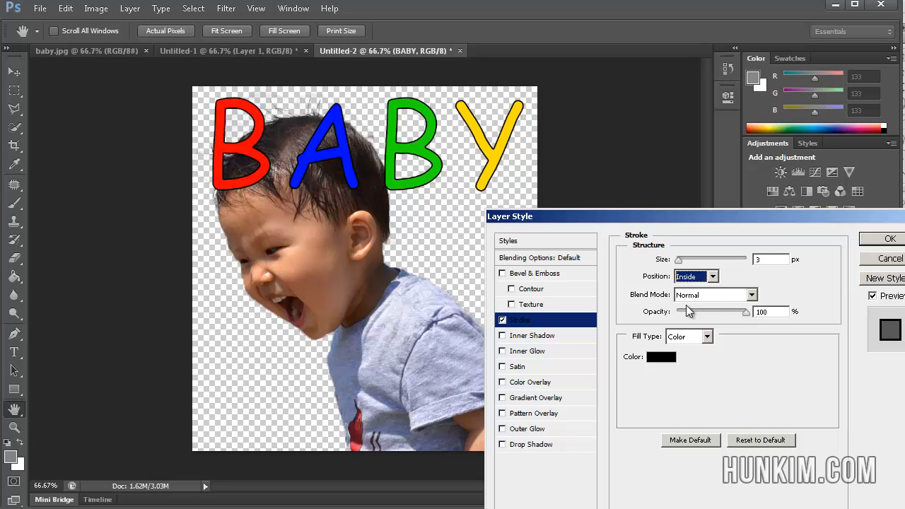
Set the BABY text stroke's position to Center, increase its size slightly and apply the layer style
click(697, 277)
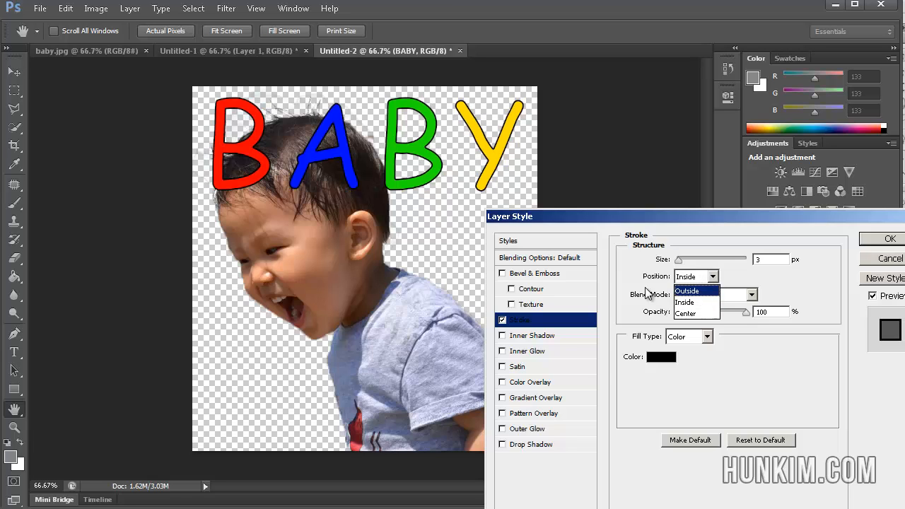
click(689, 313)
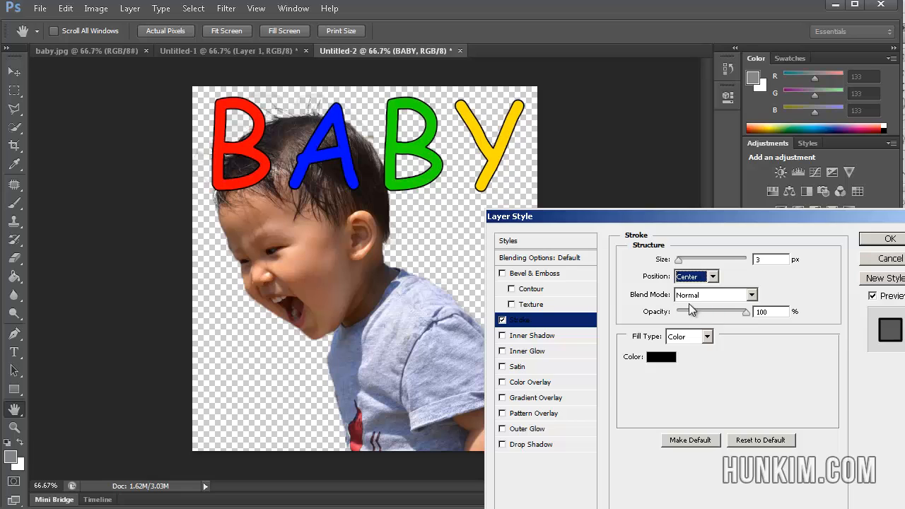
drag(679, 261, 682, 266)
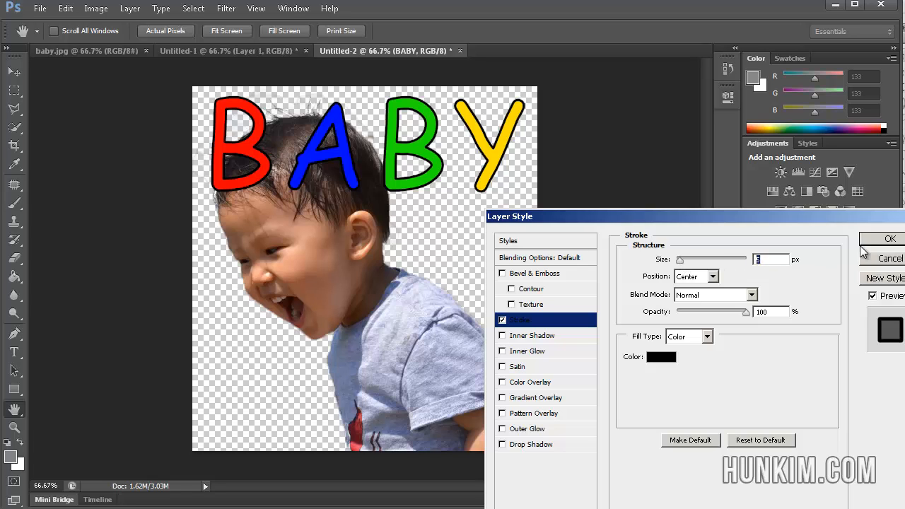
click(883, 243)
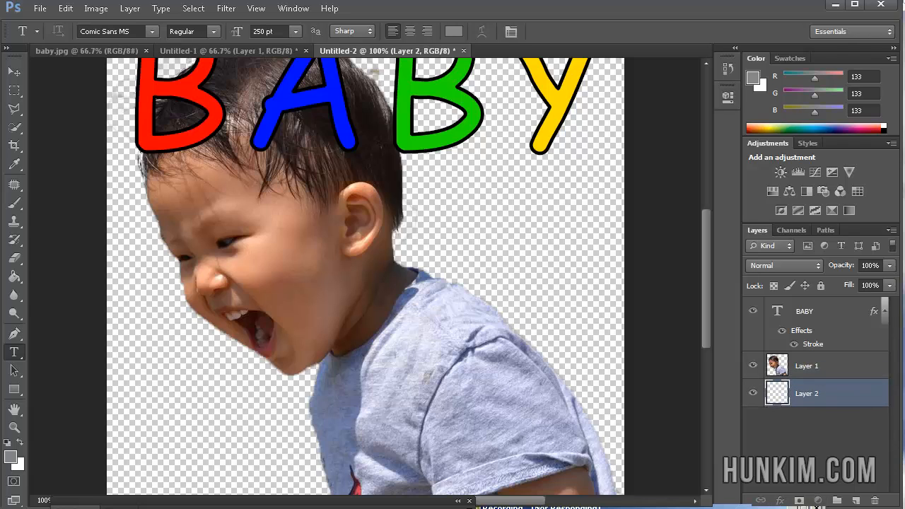
Paste the cloudy sky image into Layer 2 and move the BABY text layer beneath the baby photo on Layer 1
key(ctrl+v)
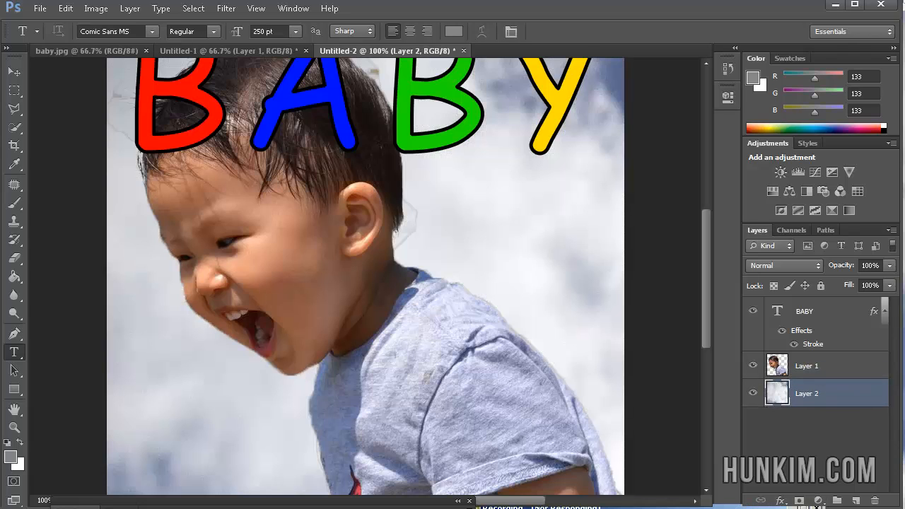
key(ctrl+minus)
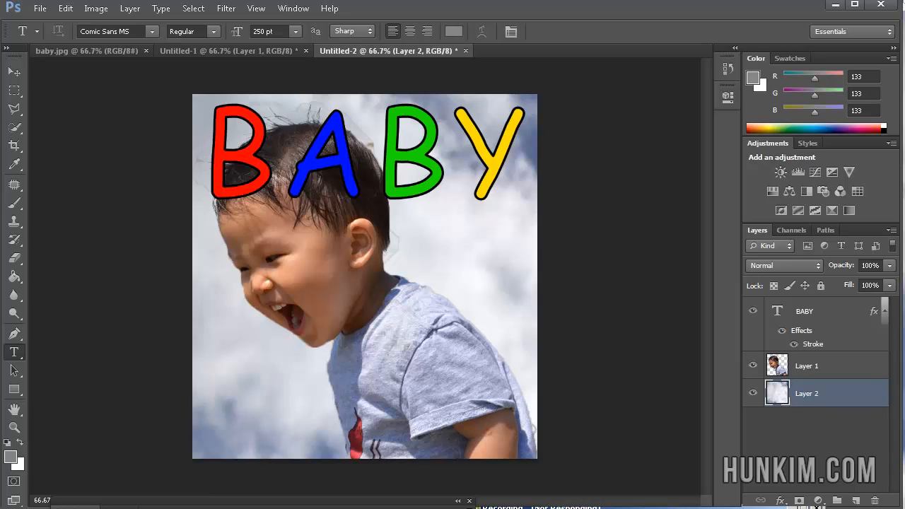
click(819, 311)
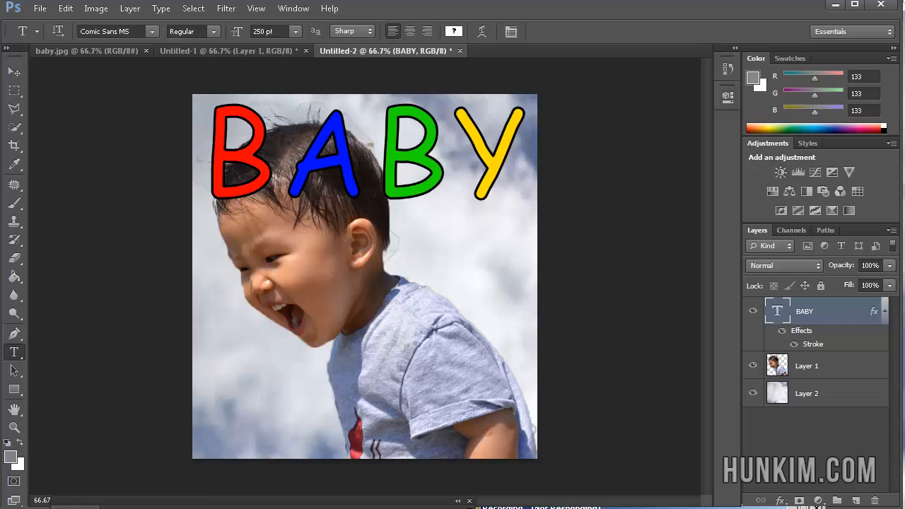
drag(819, 311, 820, 381)
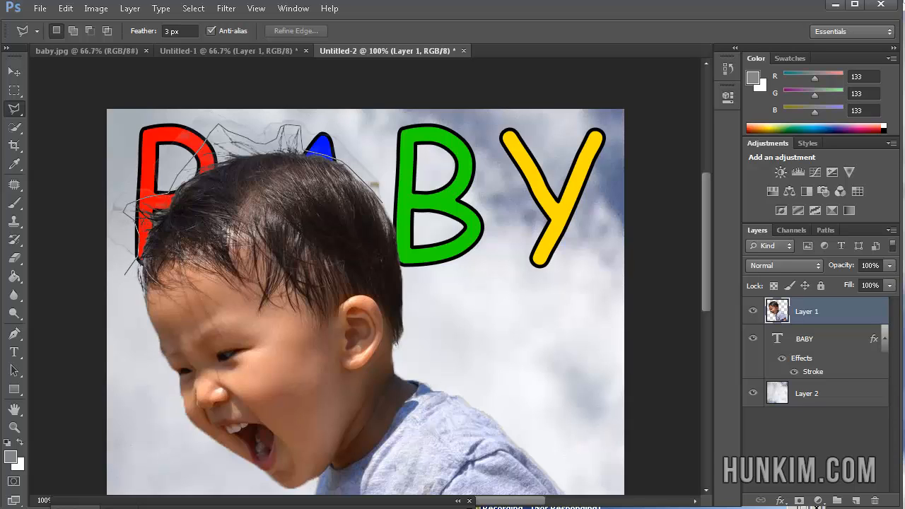
Outline the leftover background around the baby's hair on Layer 1 with the Polygonal Lasso at 3 px feather, delete it and deselect
click(88, 281)
click(74, 236)
click(73, 82)
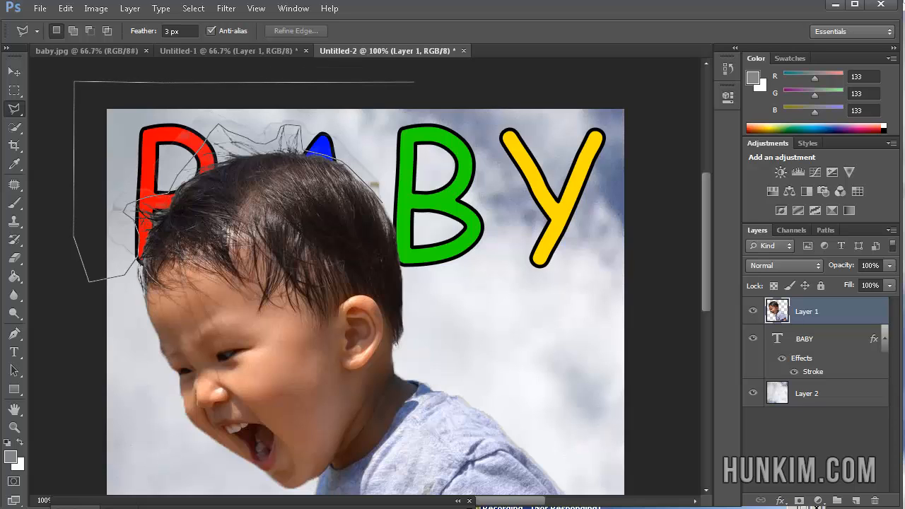
click(415, 82)
click(498, 290)
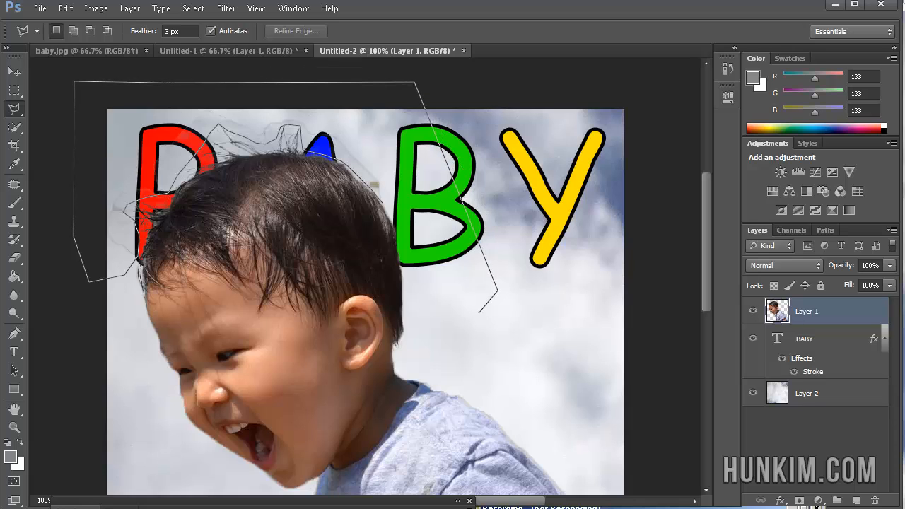
double_click(478, 311)
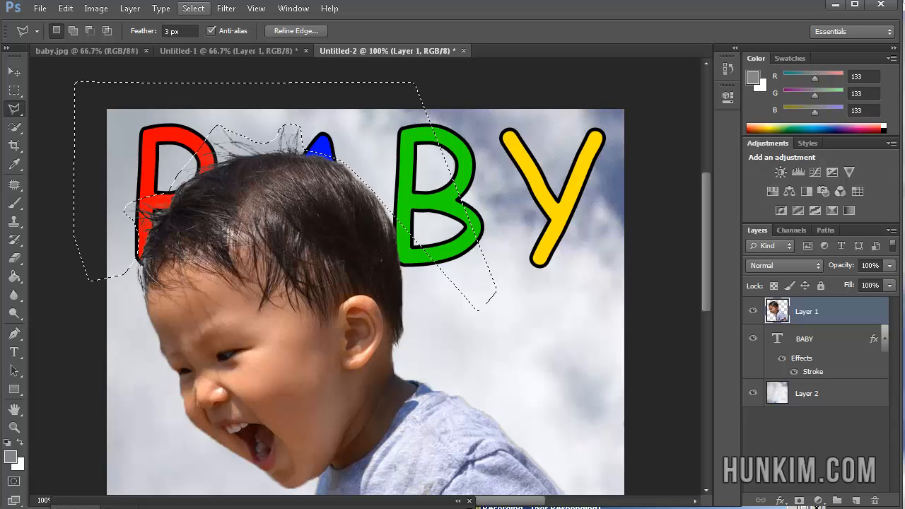
click(193, 8)
click(205, 36)
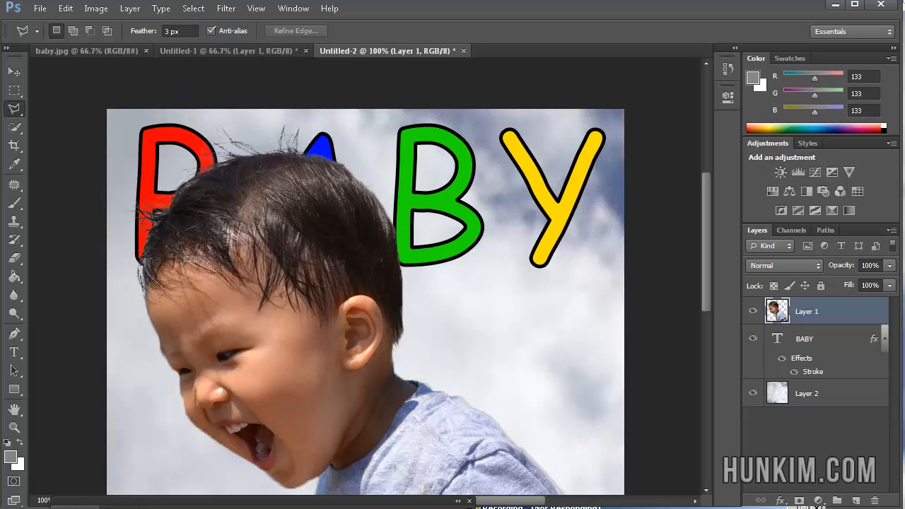
key(ctrl+minus)
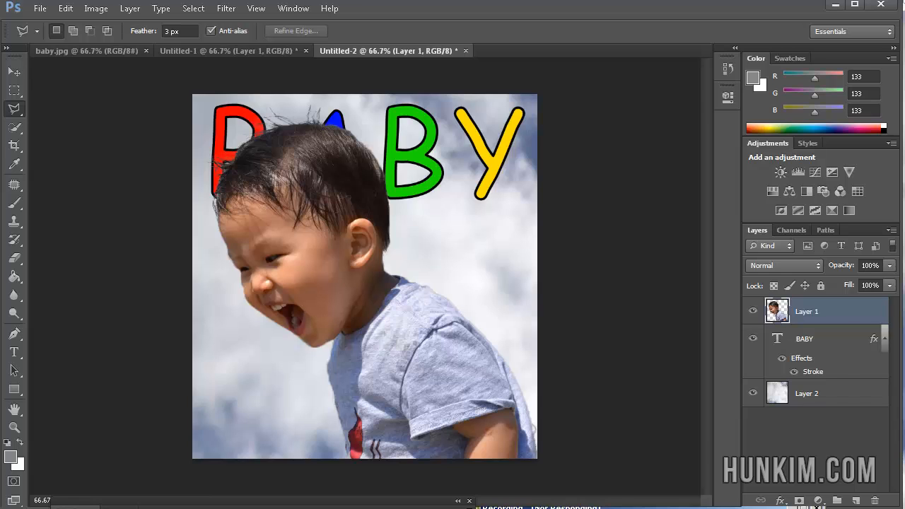
Duplicate Layer 1 and set the copy's blend mode to Overlay
right_click(846, 310)
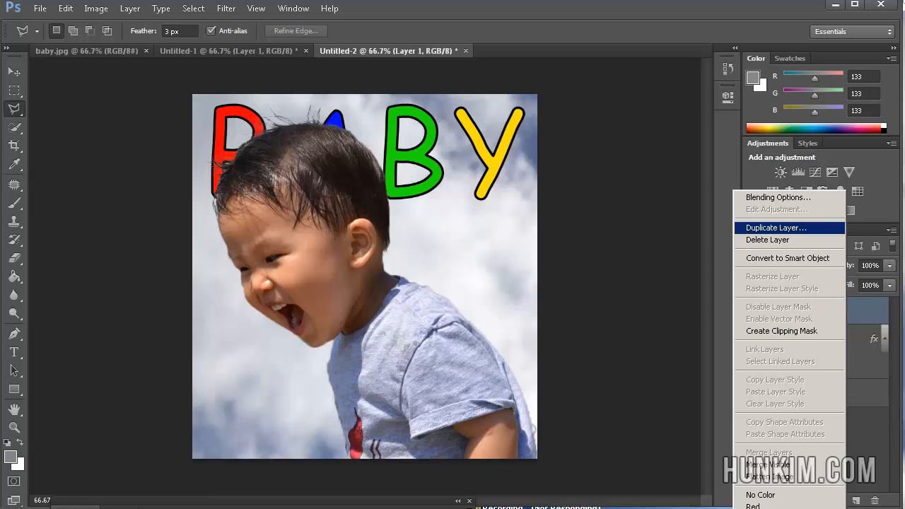
click(776, 228)
key(Return)
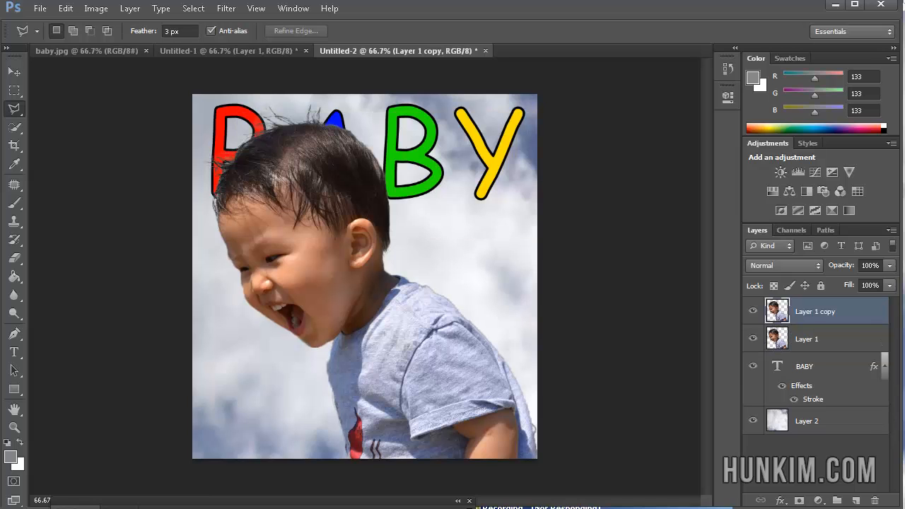
click(783, 265)
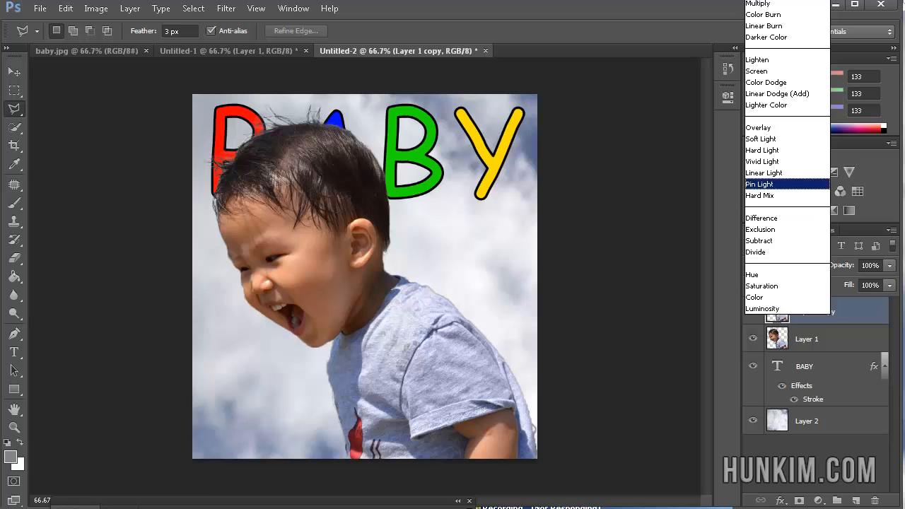
click(767, 128)
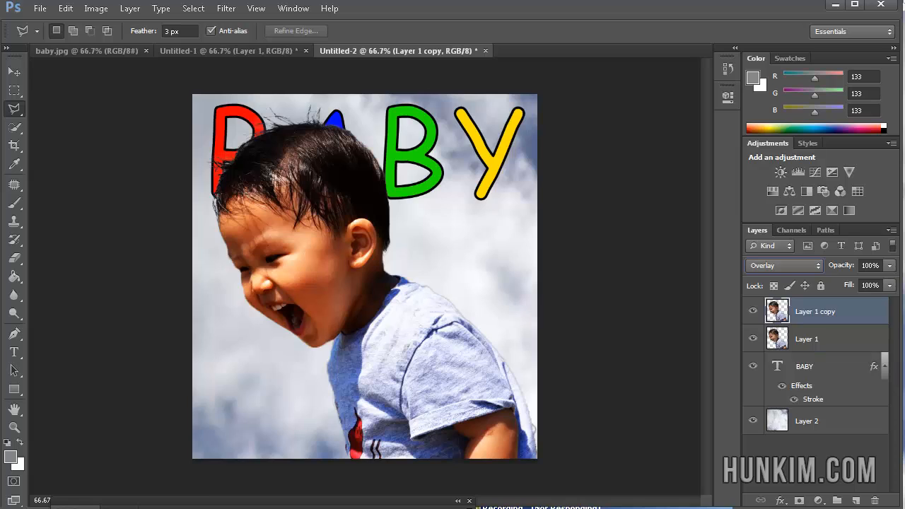
Create a new transparent document 8 pixels wide and 8 pixels high
click(40, 9)
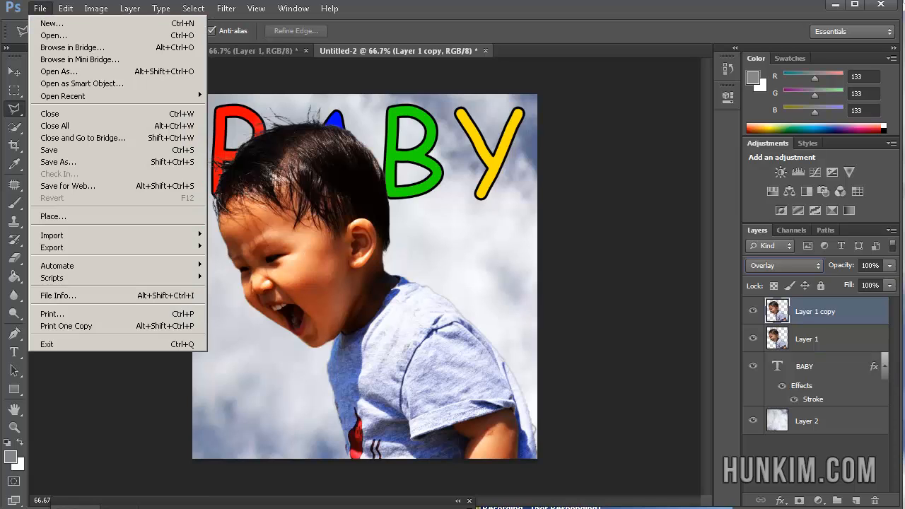
key(ctrl+n)
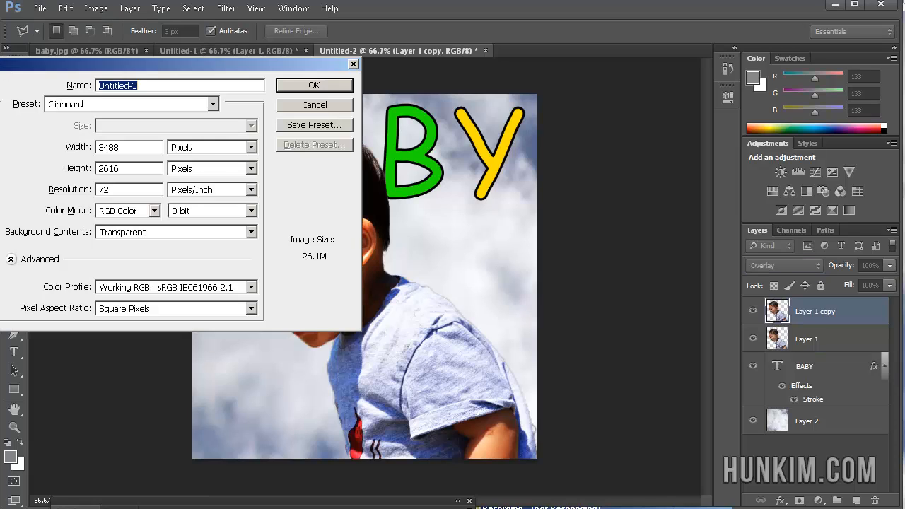
key(Tab)
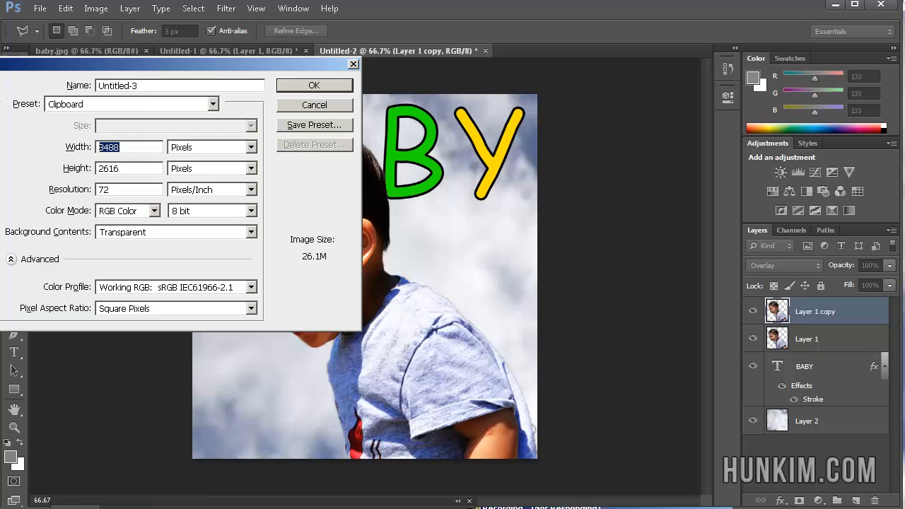
text(8)
key(Tab)
text(8)
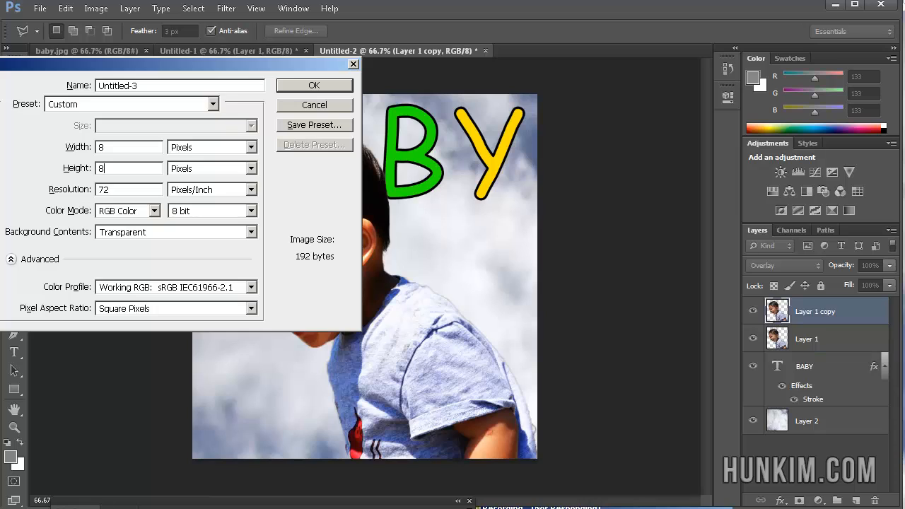
key(Return)
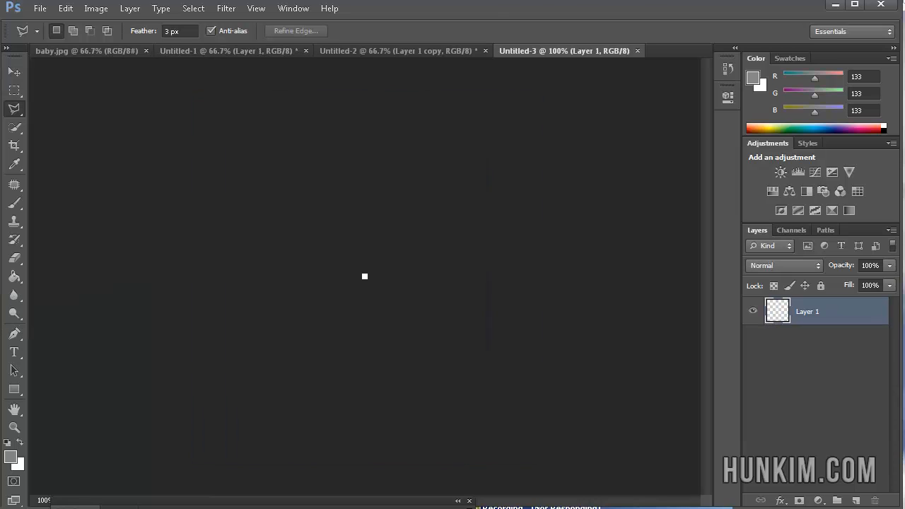
Draw a black diagonal line of single pixels from the lower-left to the upper-right corner of the canvas with the 1 px Pencil tool
key(ctrl+plus)
key(ctrl+plus)
key(ctrl+plus)
key(ctrl+plus)
key(ctrl+plus)
key(ctrl+plus)
key(ctrl+plus)
key(ctrl+plus)
key(ctrl+plus)
key(ctrl+plus)
key(ctrl+plus)
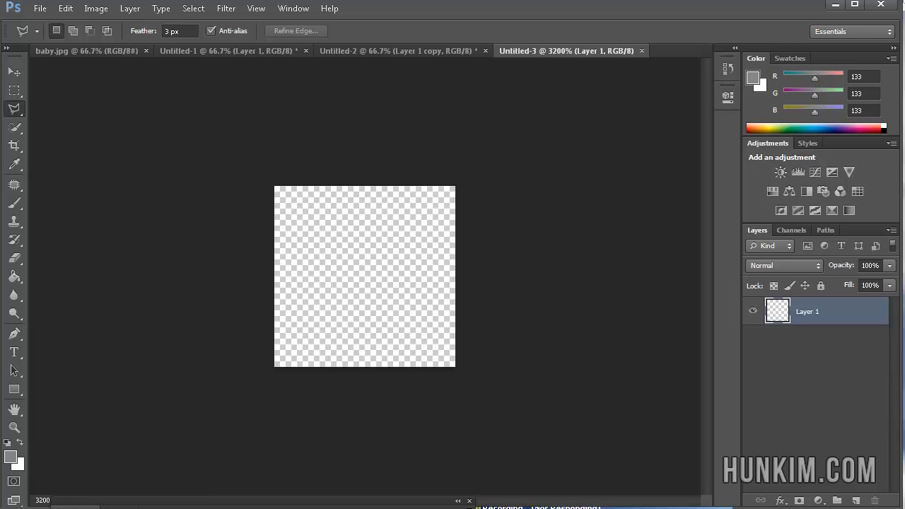
click(14, 203)
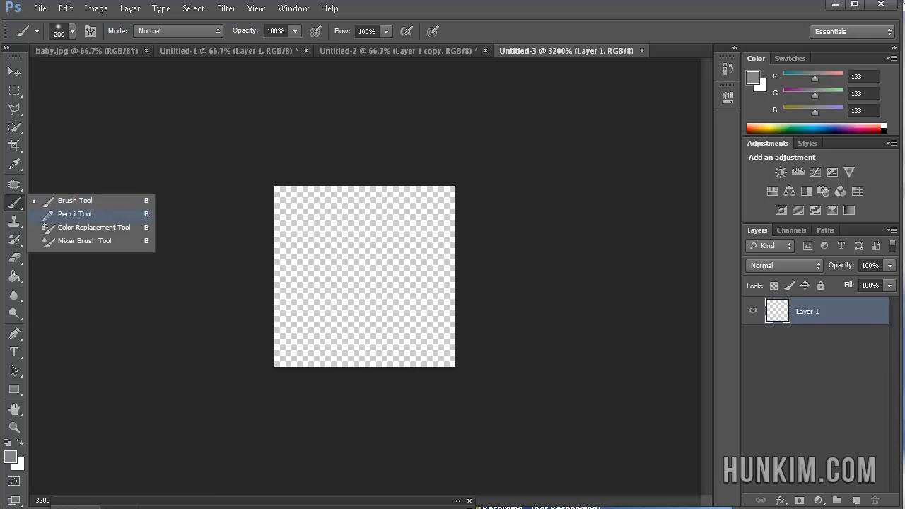
click(74, 214)
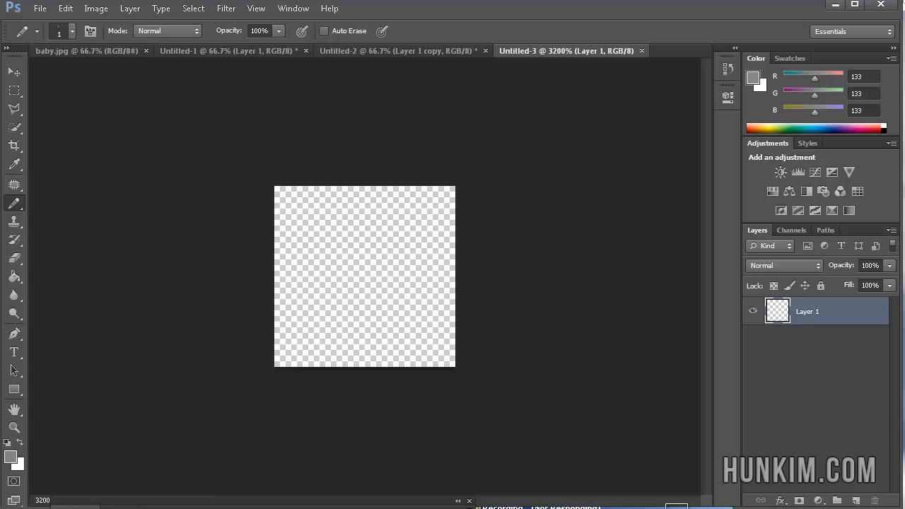
key(d)
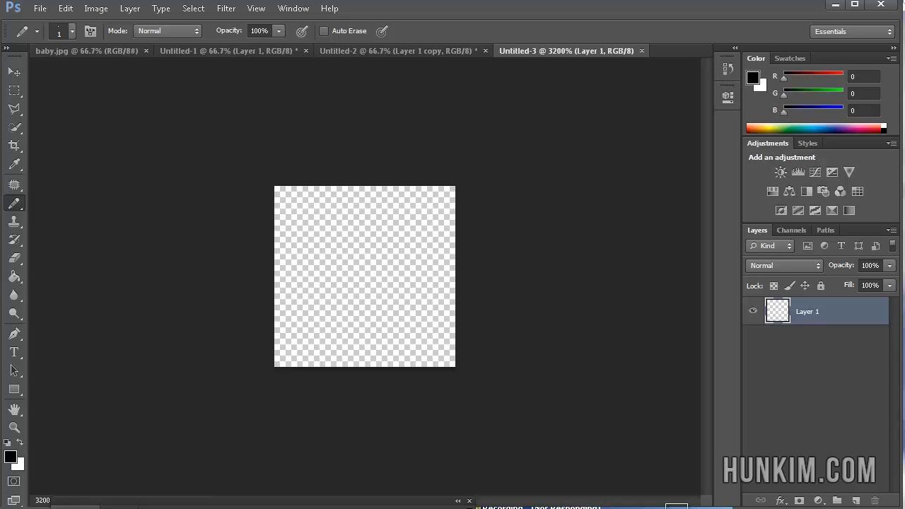
click(286, 355)
click(308, 333)
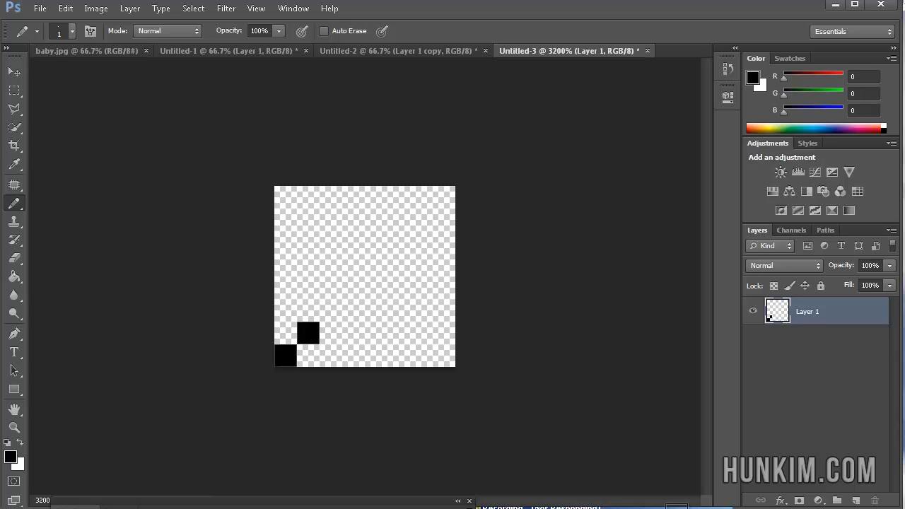
click(330, 310)
click(353, 288)
click(376, 265)
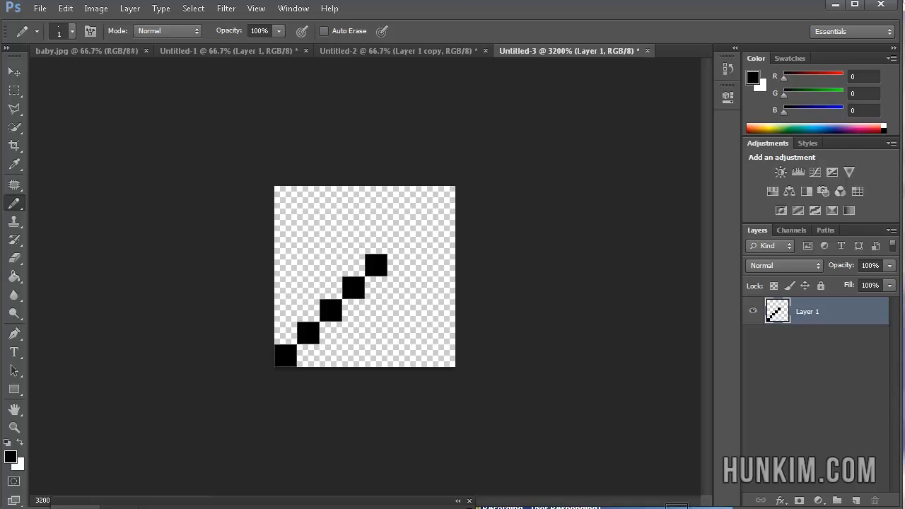
click(399, 242)
click(421, 220)
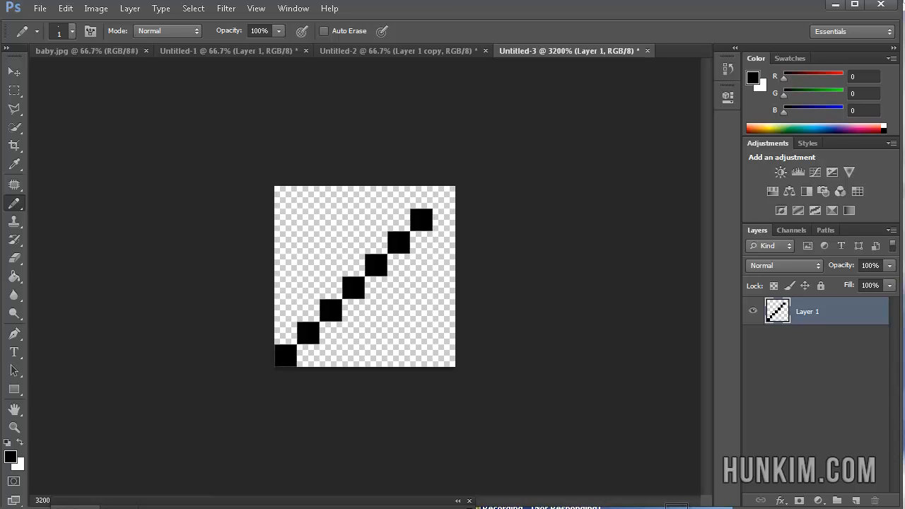
click(444, 197)
Define the diagonal line drawing as a pattern, keeping the default name
click(65, 9)
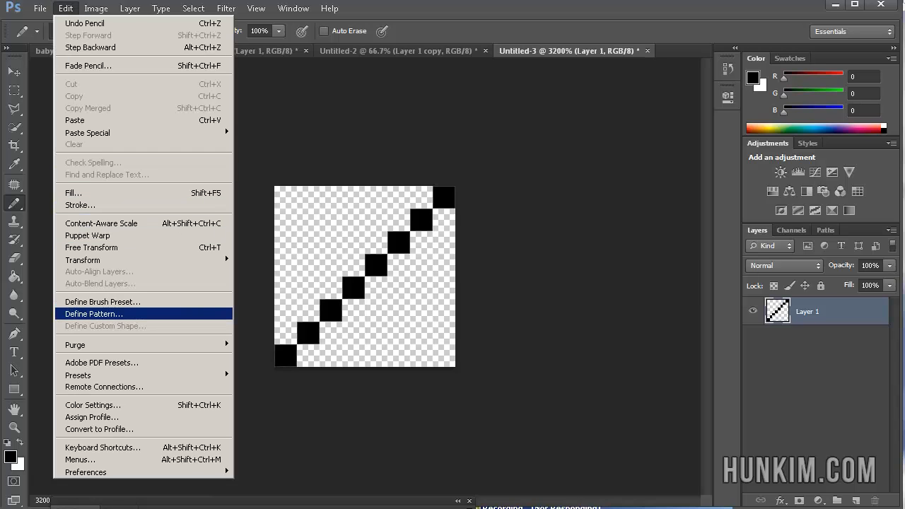
key(Return)
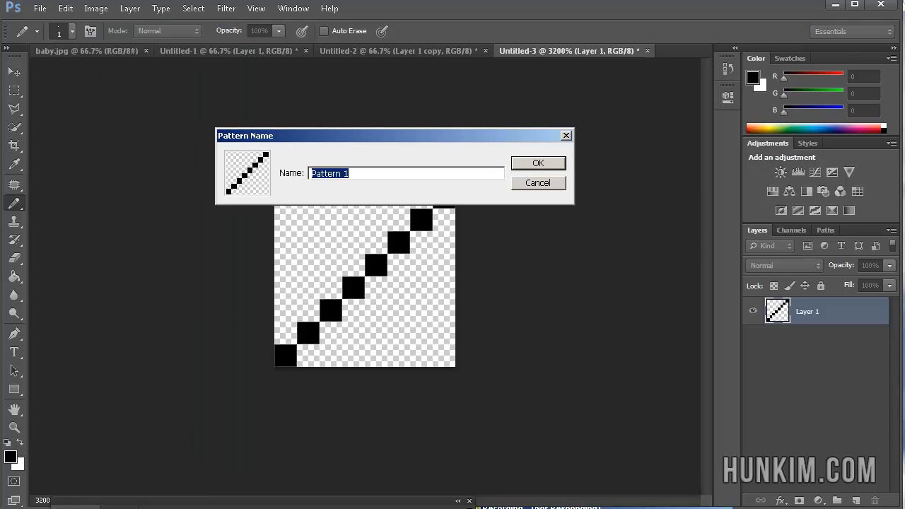
key(Return)
In the Untitled-2 document, add a Pattern Overlay using the custom diagonal-line pattern to the BABY text layer
click(398, 50)
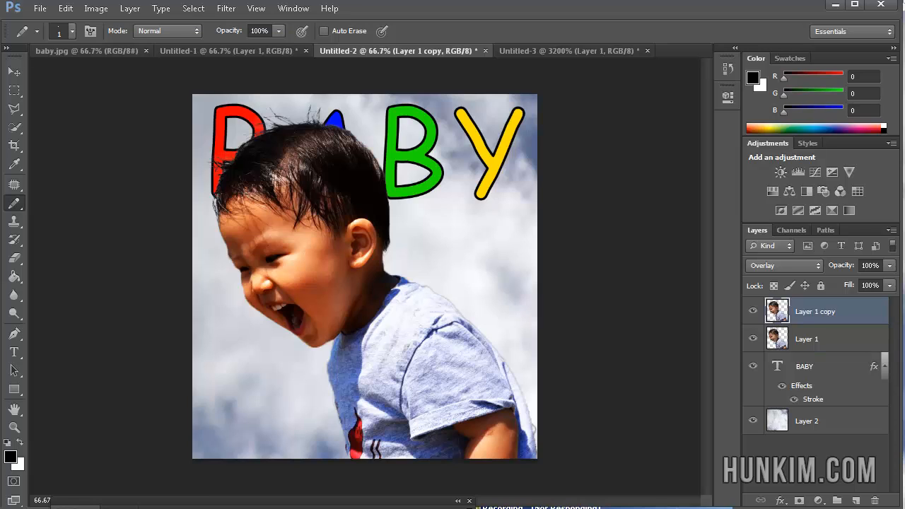
click(820, 366)
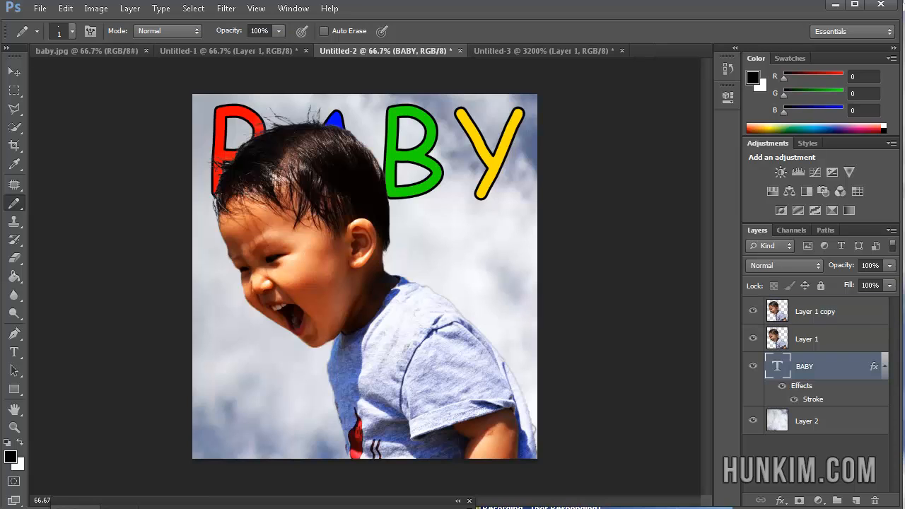
double_click(820, 366)
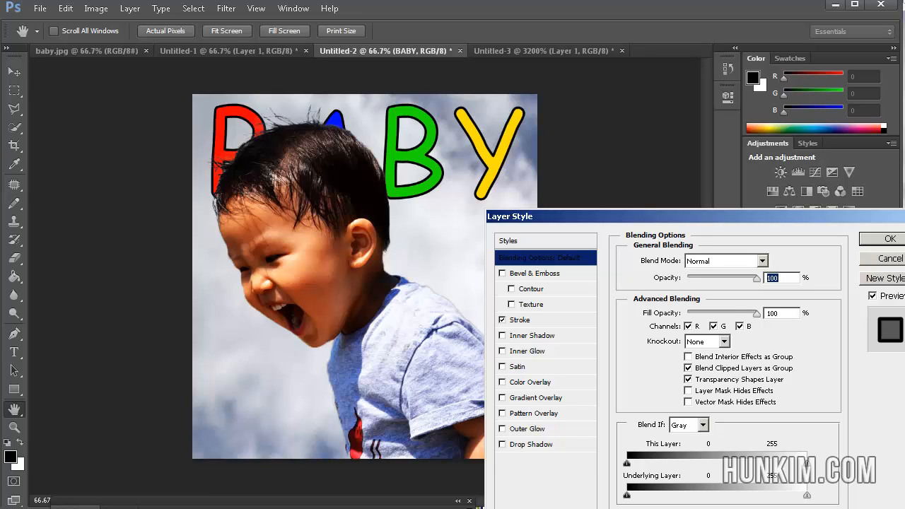
click(533, 413)
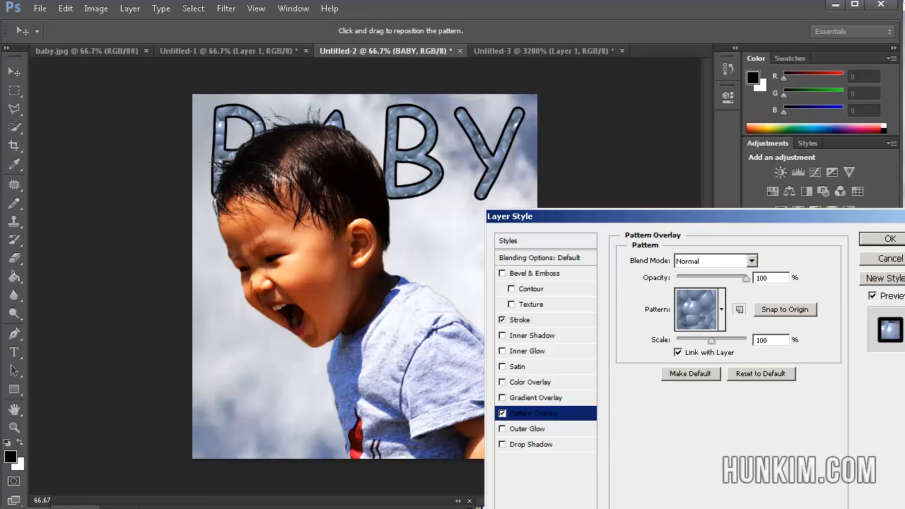
click(721, 308)
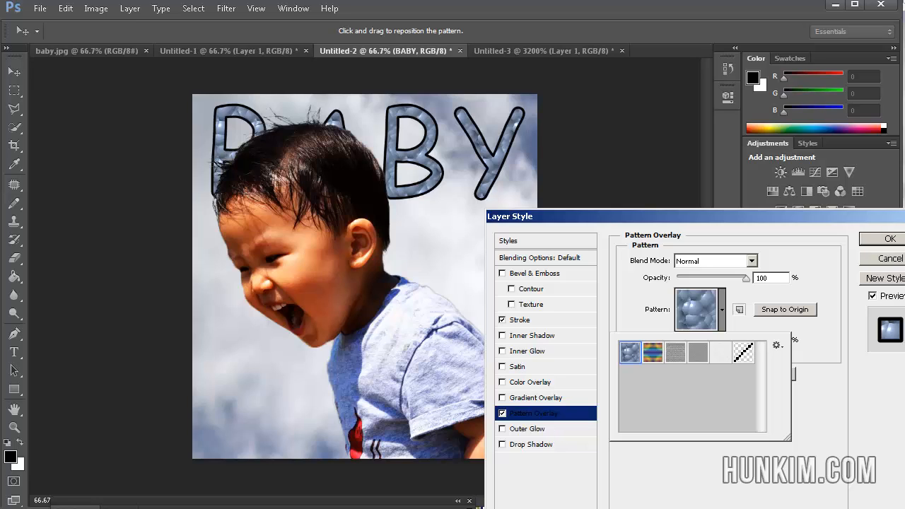
click(743, 352)
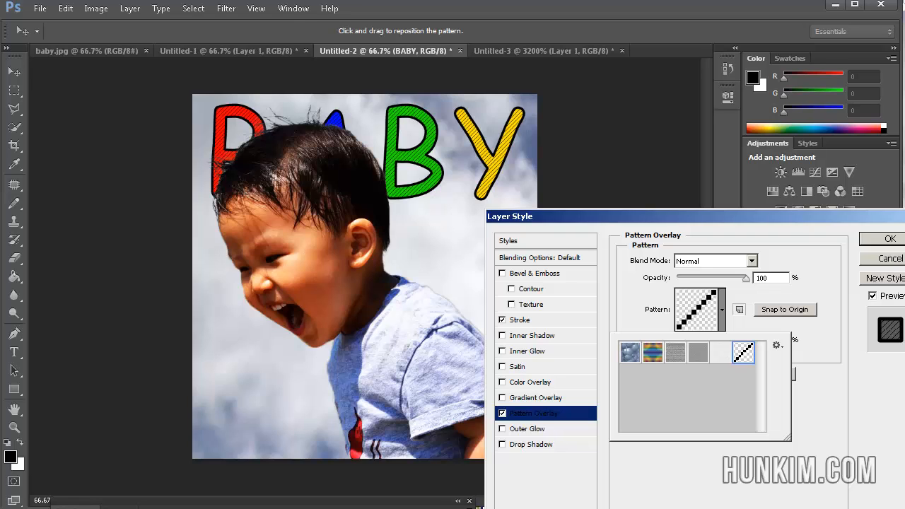
Set the BABY text's pattern overlay scale to 462% and apply the layer style
drag(694, 215, 692, 118)
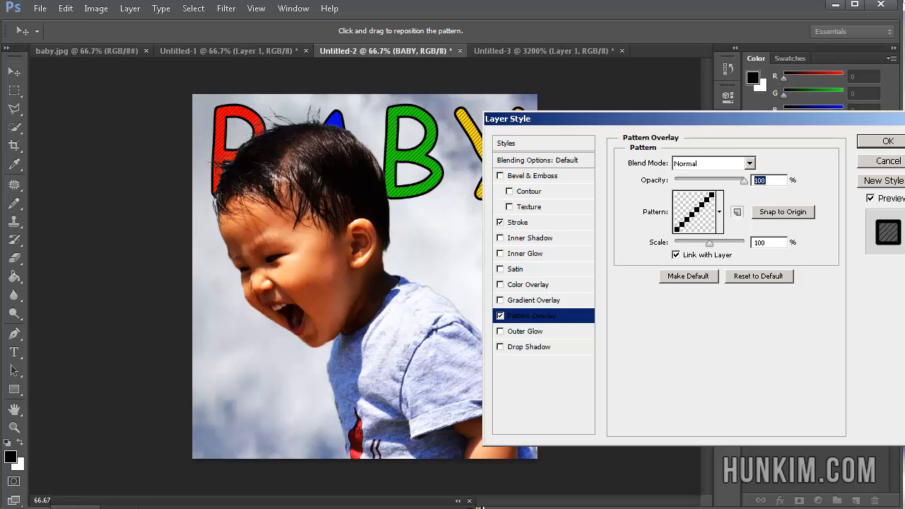
drag(709, 242, 723, 242)
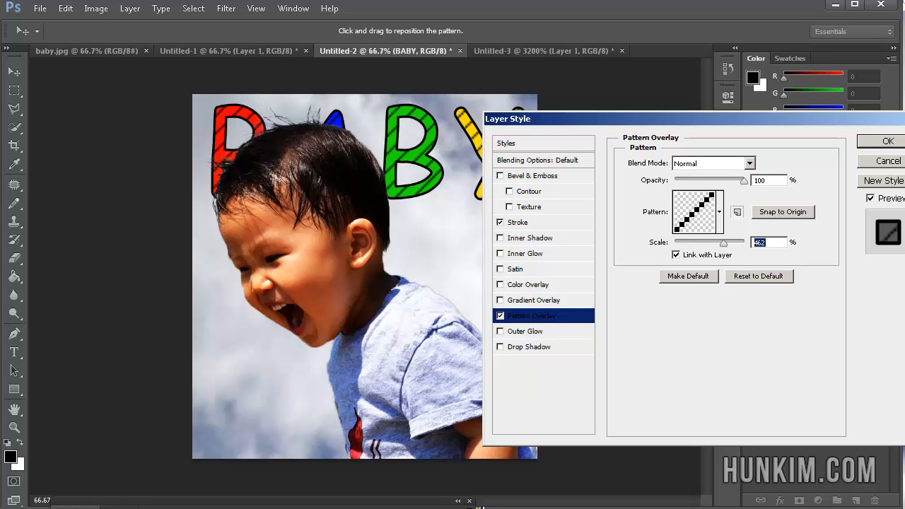
key(Return)
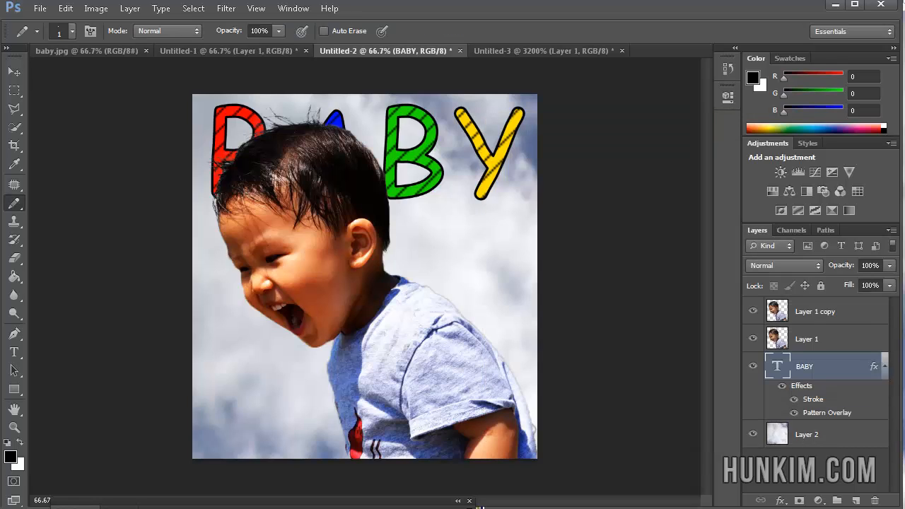
Add a new layer directly above Layer 2 and fill it with the diagonal-line pattern using the Paint Bucket tool
click(825, 434)
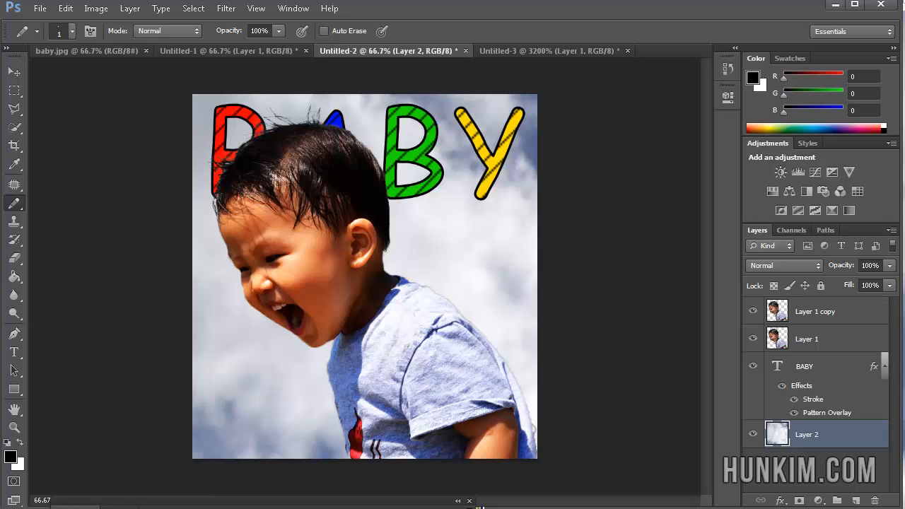
click(855, 500)
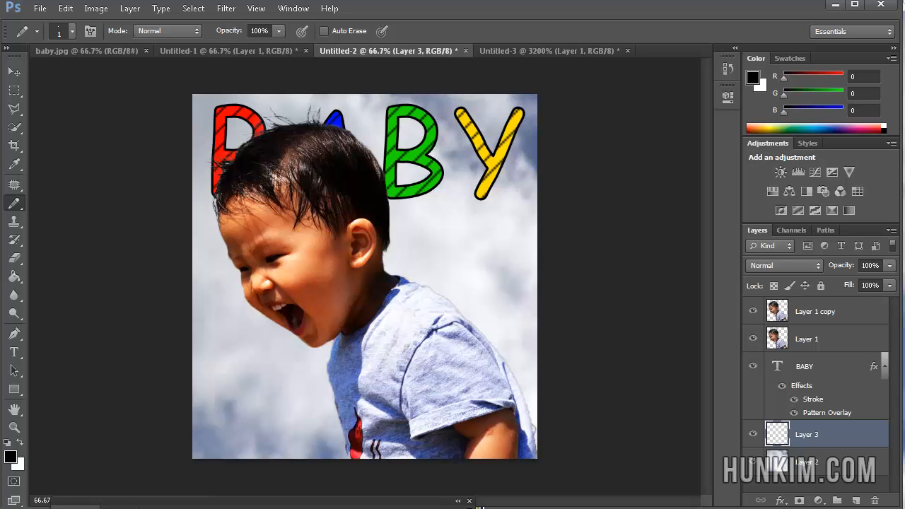
click(14, 275)
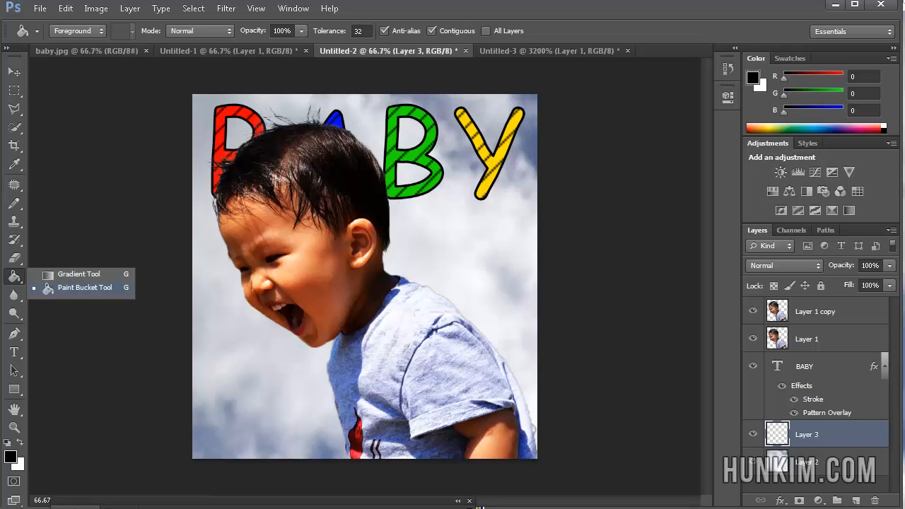
click(84, 287)
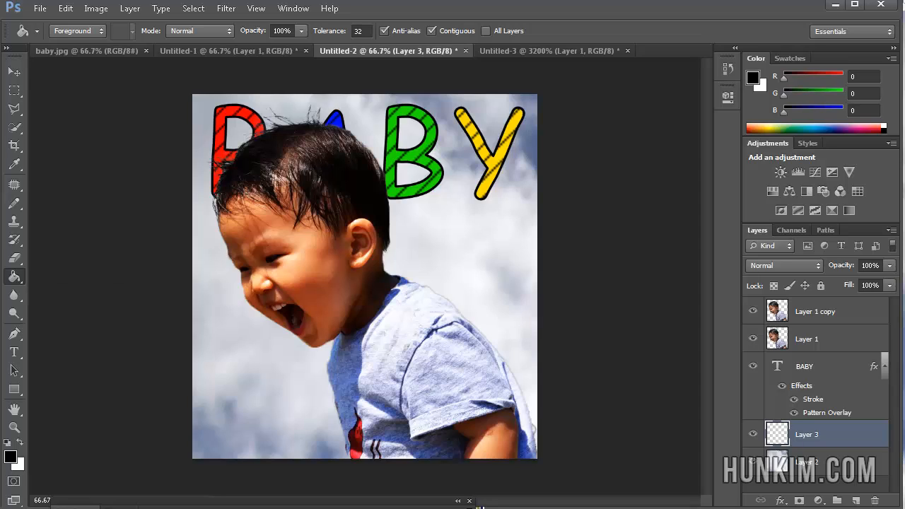
click(78, 30)
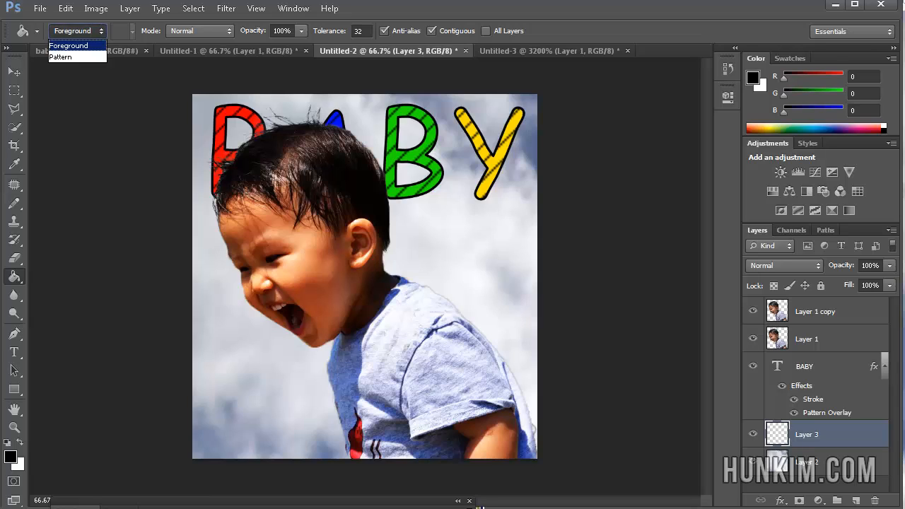
click(61, 57)
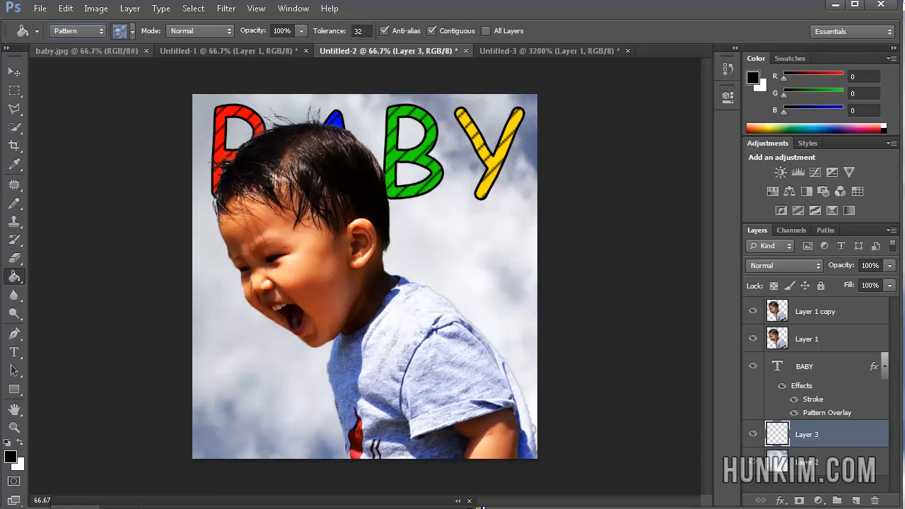
click(132, 31)
click(166, 61)
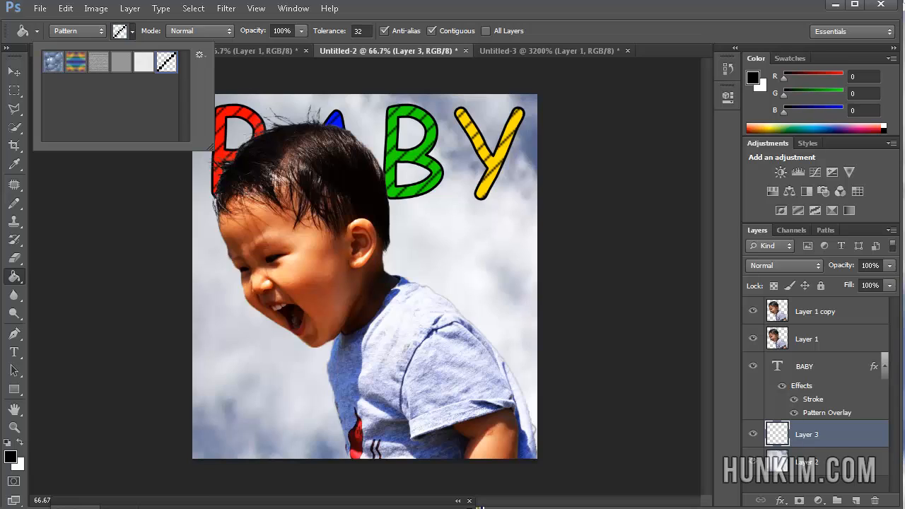
key(Return)
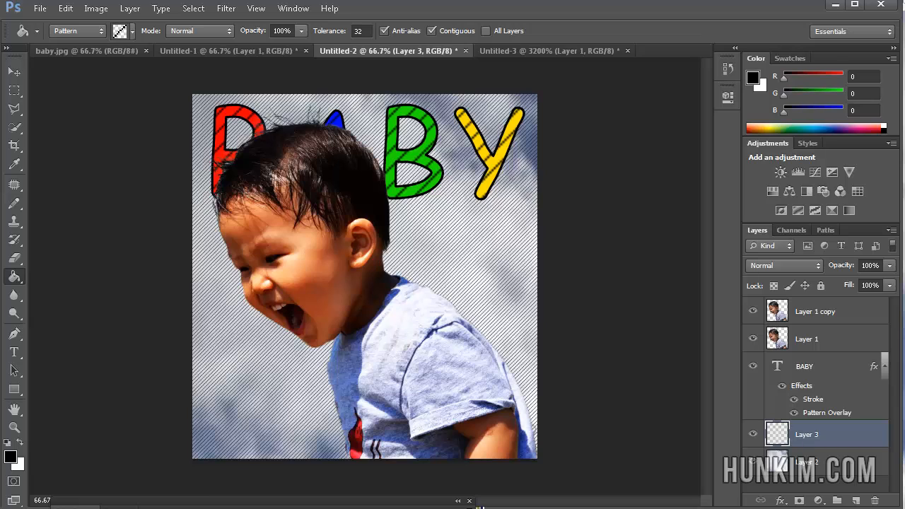
Set the opacity of the diagonal-line pattern layer to 50%
click(870, 265)
text(50)
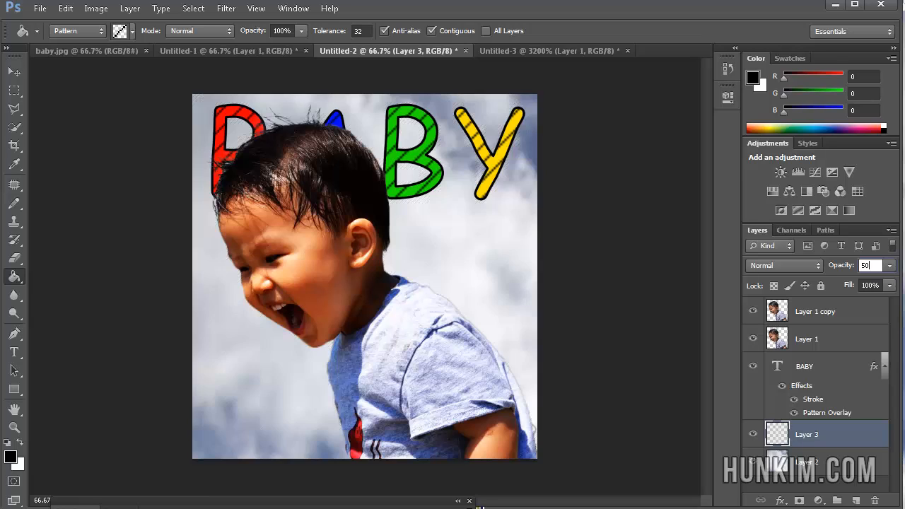
key(Return)
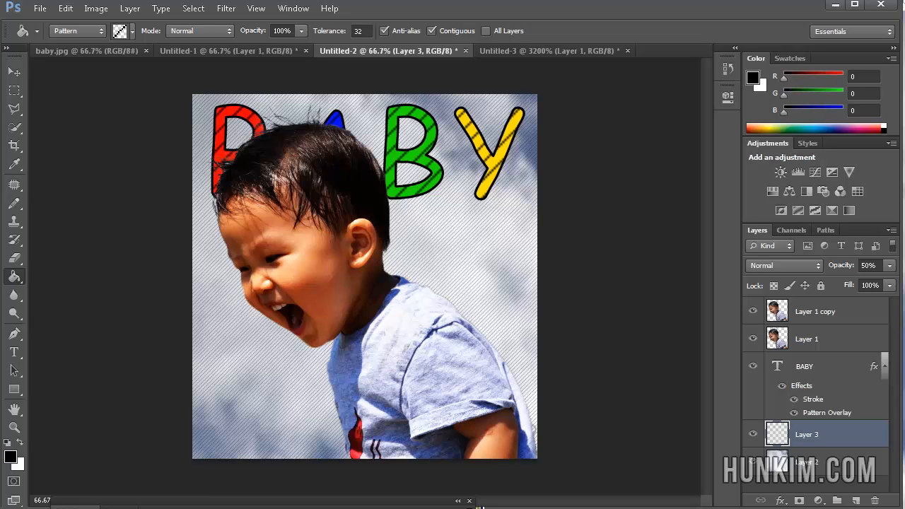
Erase the line pattern around the baby through a loose Polygonal Lasso selection with a 30 px feather, and deselect
click(14, 109)
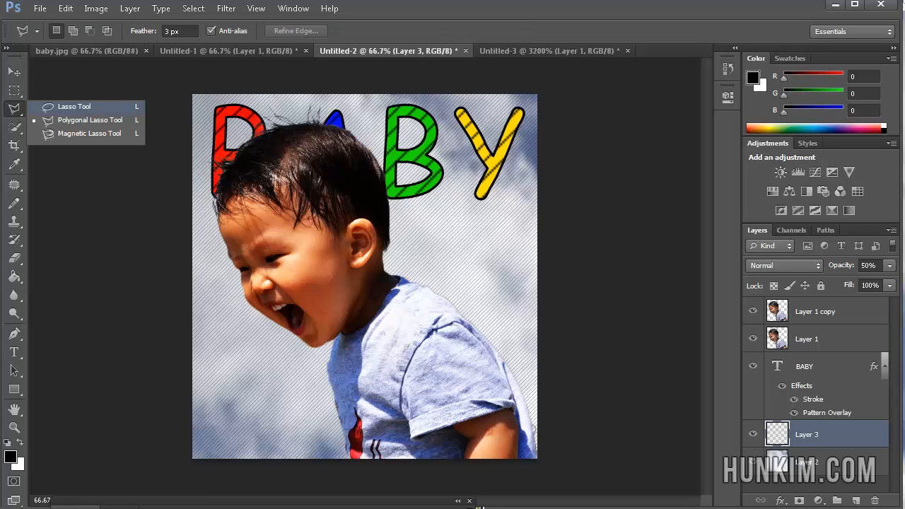
click(90, 120)
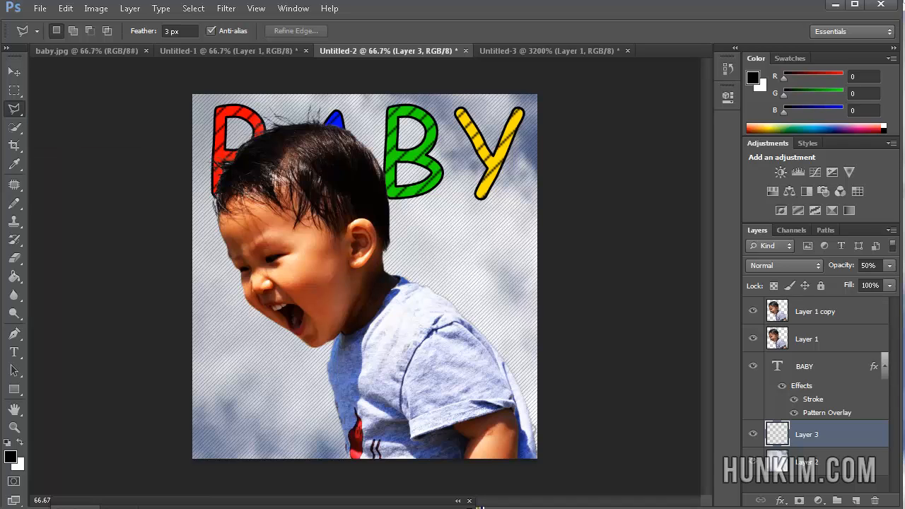
double_click(170, 30)
text(30)
key(Return)
mouse_move(557, 362)
mouse_down()
mouse_move(494, 284)
mouse_move(431, 243)
mouse_move(418, 169)
mouse_move(398, 138)
mouse_move(347, 94)
mouse_move(241, 101)
mouse_move(189, 163)
mouse_move(178, 250)
mouse_move(225, 327)
mouse_move(273, 362)
mouse_move(300, 397)
mouse_move(327, 484)
mouse_move(363, 494)
mouse_move(399, 477)
mouse_move(417, 487)
mouse_move(604, 488)
mouse_move(596, 380)
mouse_move(583, 362)
mouse_up()
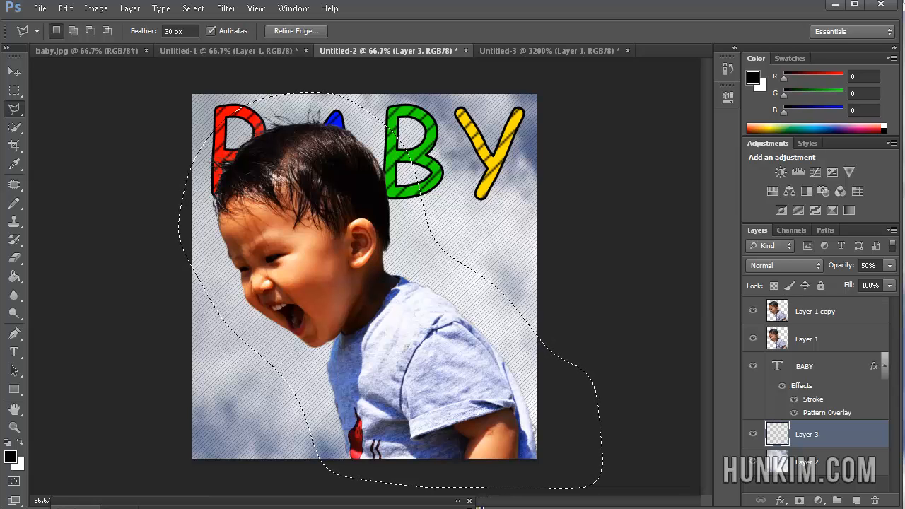
key(Delete)
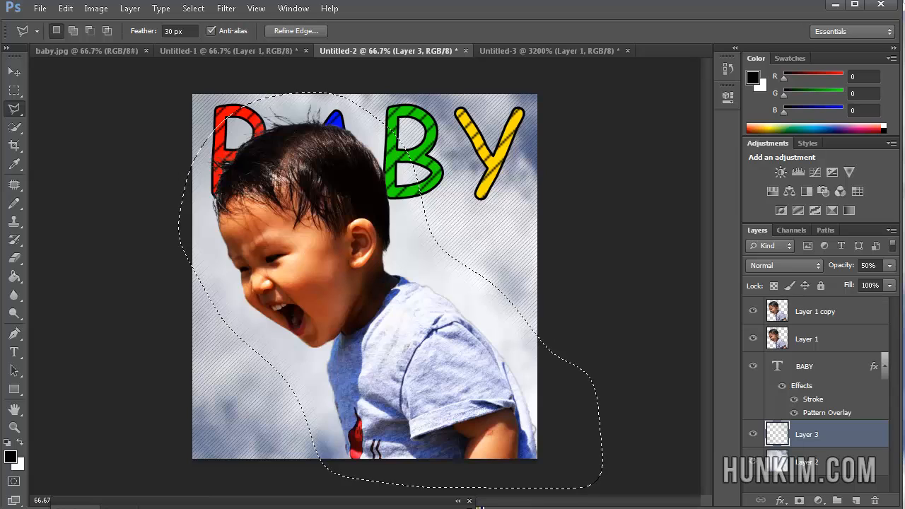
key(ctrl+d)
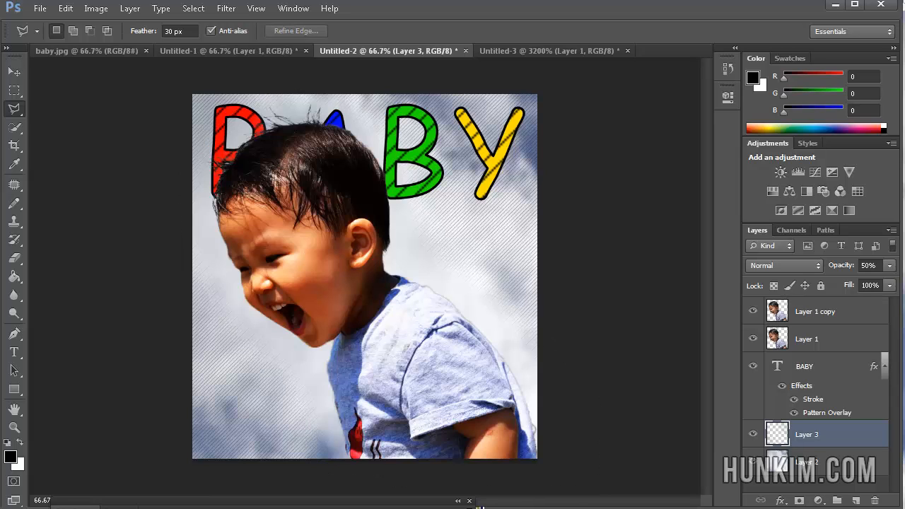